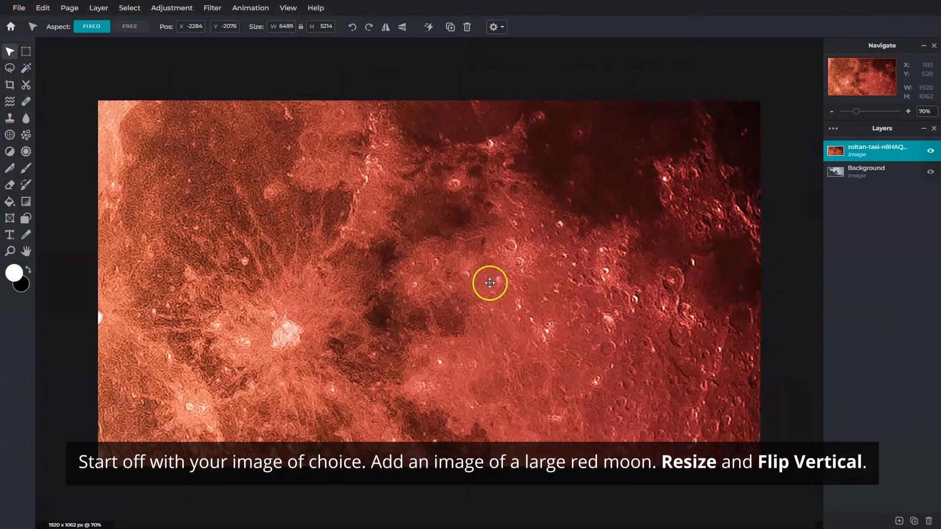
Scale the red moon layer down to about 2009 × 1614 px and flip it vertically.
drag(155, 64, 348, 159)
drag(704, 502, 512, 380)
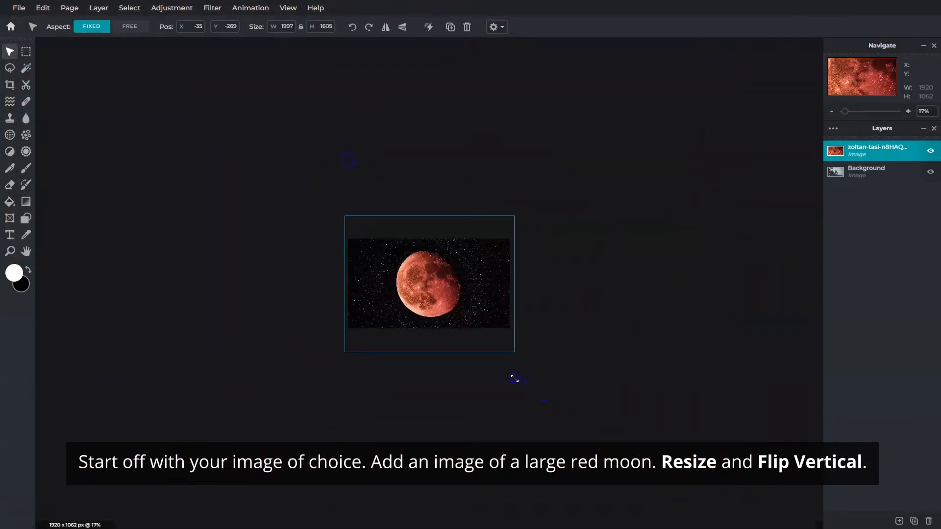
scroll(485, 332, up, 4)
scroll(487, 333, up, 1)
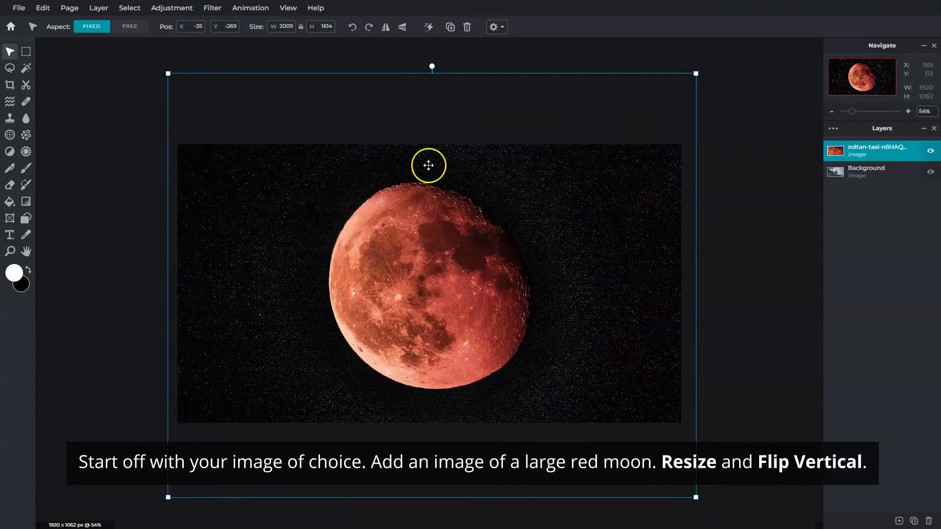
click(402, 28)
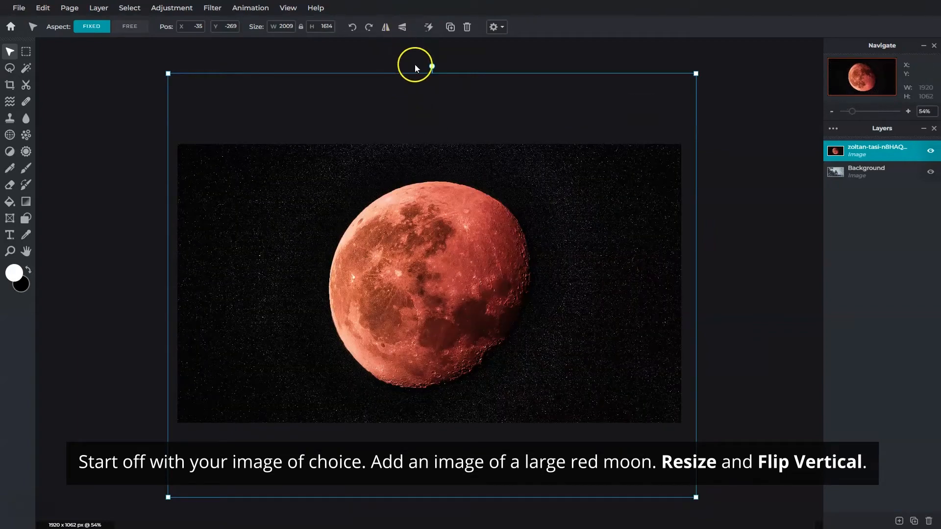
Reduce the moon layer's opacity to 62 and rotate it clockwise, moving it over the reflected silhouette.
click(875, 149)
drag(824, 230, 785, 234)
drag(432, 67, 565, 177)
drag(471, 253, 450, 251)
Enlarge the rotated moon layer to about 2098 × 1686 px and position the moon around the silhouette above the shoes.
scroll(451, 251, down, 2)
drag(209, 229, 198, 228)
drag(660, 322, 672, 324)
scroll(490, 311, up, 1)
drag(472, 308, 473, 300)
scroll(473, 301, up, 1)
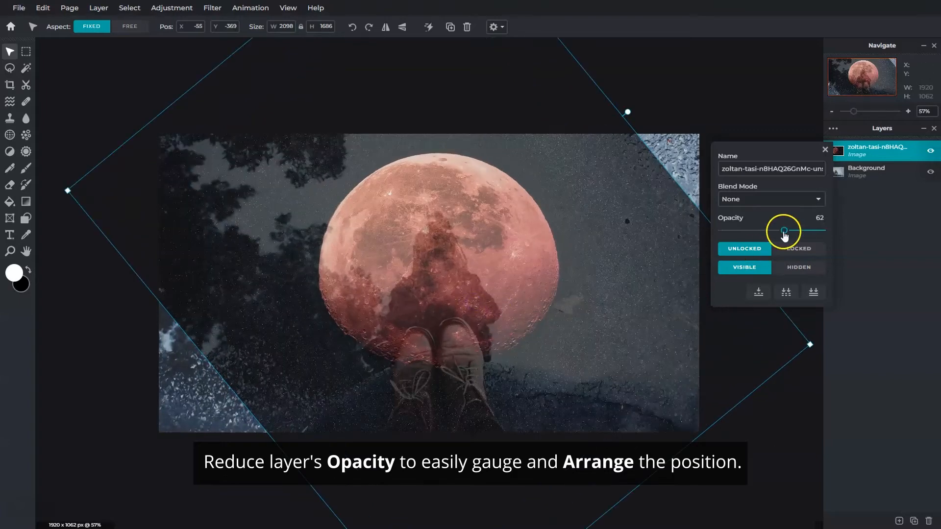
click(824, 152)
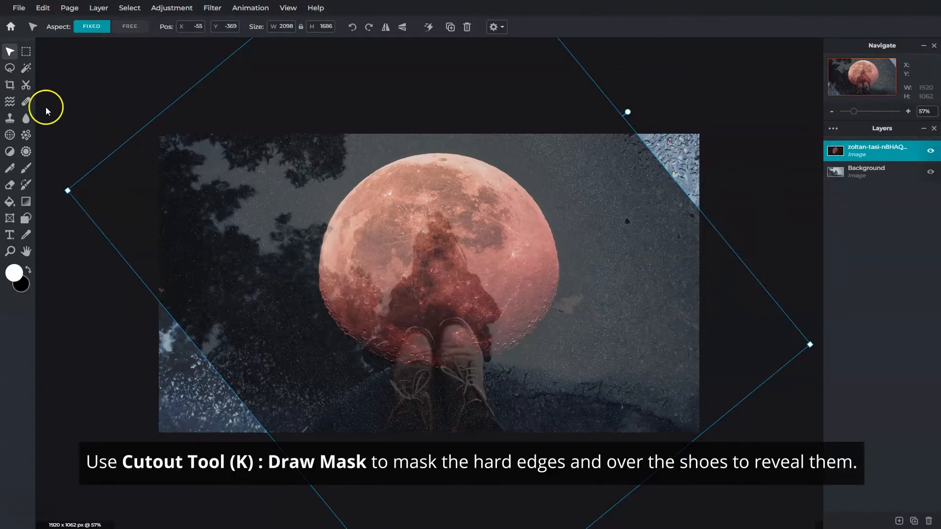
Mask out the moon layer's hard corner edges and lower strip using Cutout Draw Mask with a soft 400 px brush at 62% opacity.
click(26, 86)
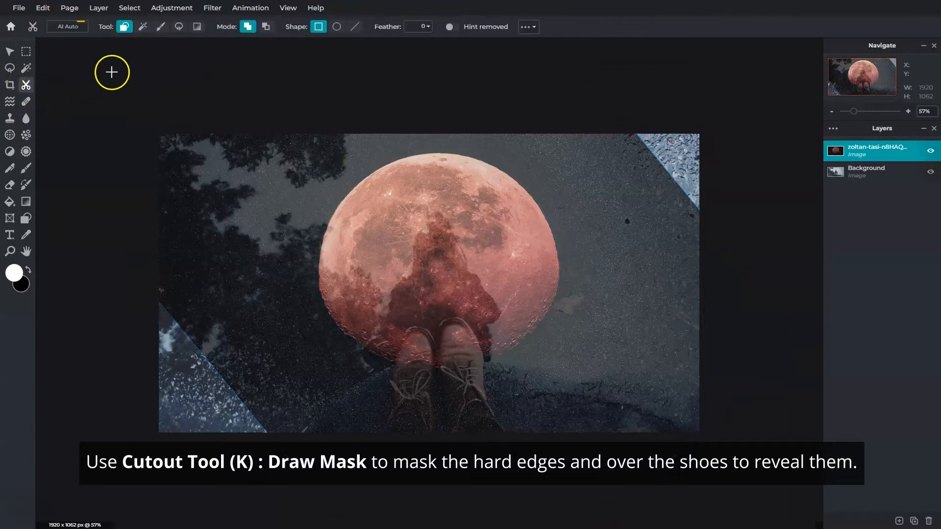
click(162, 31)
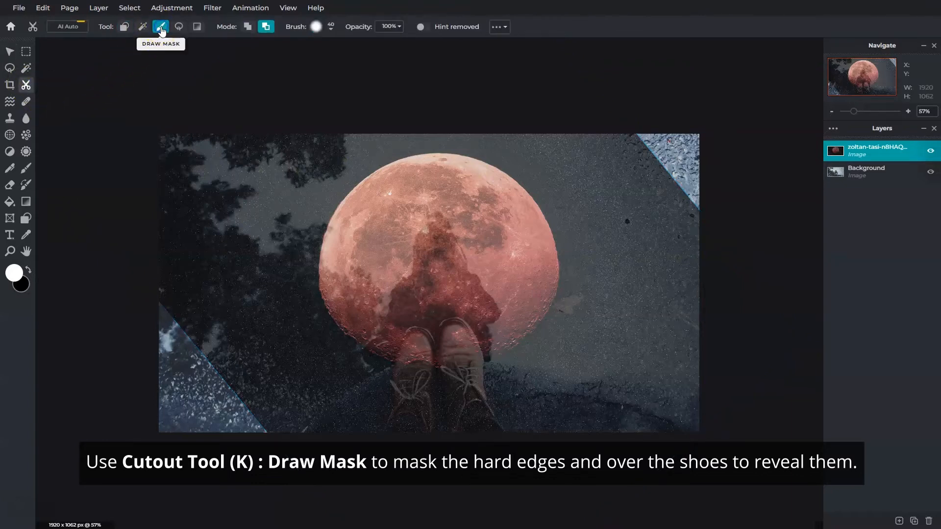
click(332, 29)
click(511, 223)
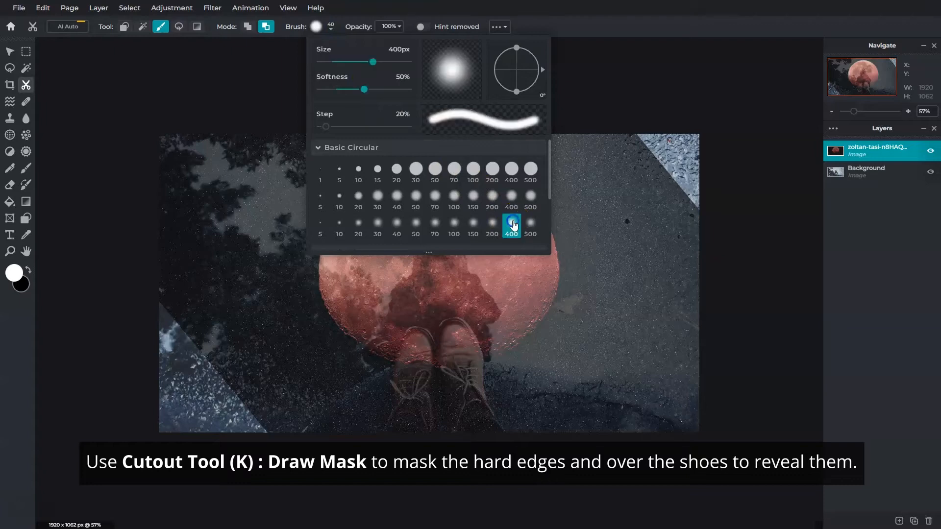
click(408, 22)
click(400, 28)
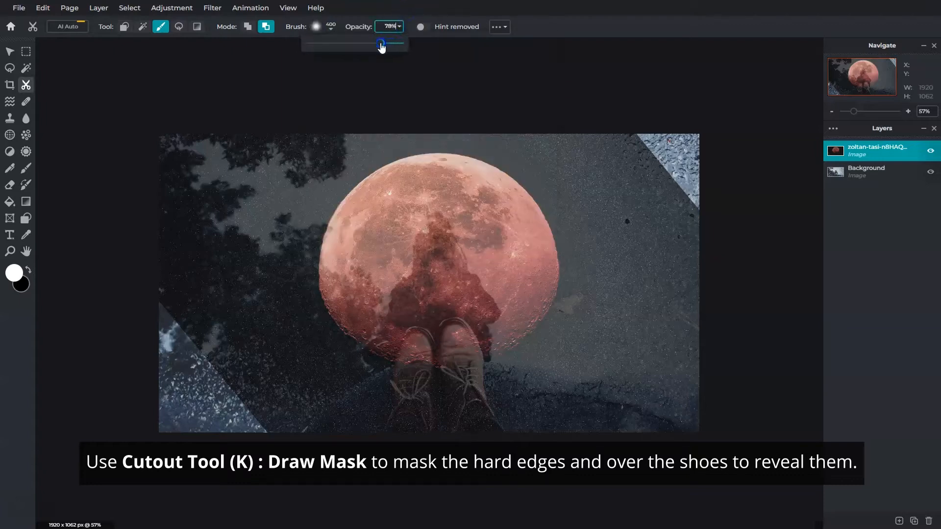
drag(370, 45, 367, 45)
mouse_move(583, 120)
mouse_down()
mouse_move(711, 210)
mouse_move(713, 228)
mouse_up()
drag(145, 306, 263, 429)
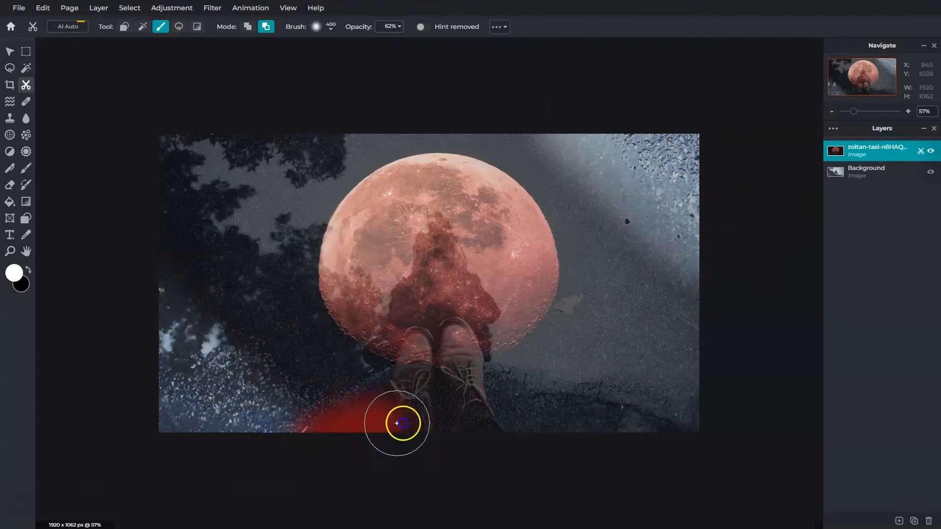
drag(326, 456, 703, 441)
drag(449, 409, 429, 392)
Lower the mask brush opacity to 37% and fade the moon layer's sky on both sides of the moon and over the shoes.
click(400, 28)
drag(367, 44, 345, 43)
drag(523, 130, 701, 391)
mouse_move(183, 129)
mouse_down()
mouse_move(183, 328)
mouse_move(301, 321)
mouse_up()
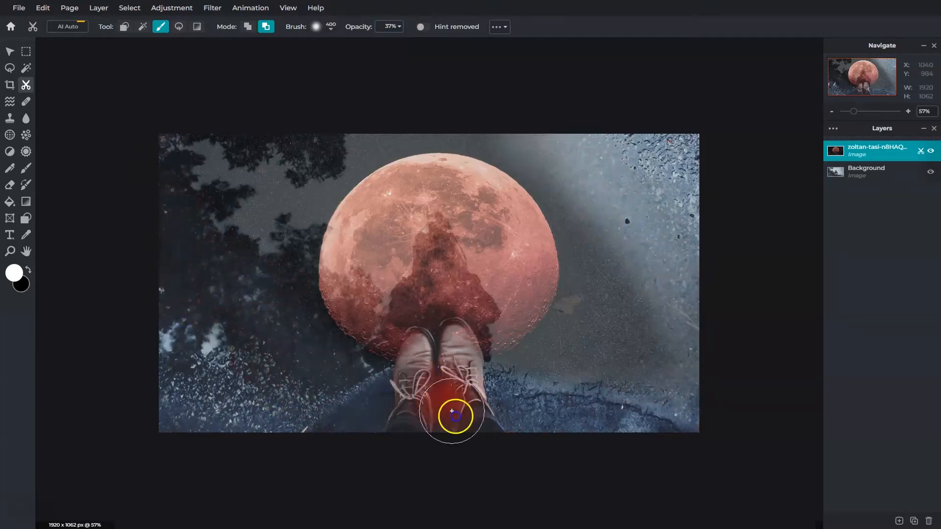
drag(445, 361, 656, 390)
Switch the mask mode to keep and paint back the moon layer along the moon's right side.
click(334, 28)
click(398, 28)
click(248, 26)
drag(551, 153, 653, 315)
Mask the moon layer away over both shoes in remove mode with a 200 px soft brush.
click(399, 27)
click(330, 28)
scroll(260, 297, up, 1)
click(266, 26)
drag(463, 345, 478, 392)
drag(412, 362, 405, 448)
drag(459, 357, 464, 379)
drag(415, 361, 412, 370)
drag(465, 355, 478, 439)
Lower the mask brush opacity to 27% and lightly mask over the silhouette's reflection and between the shoes.
click(398, 28)
drag(344, 44, 336, 44)
drag(443, 225, 460, 299)
drag(471, 348, 442, 390)
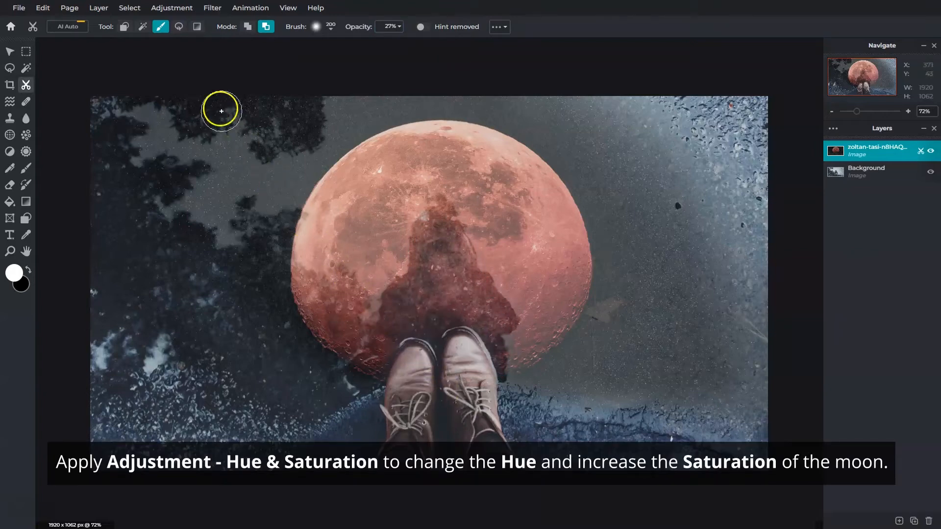
Apply a Hue & saturation adjustment to the moon layer with hue 26 and saturation 93.
click(173, 10)
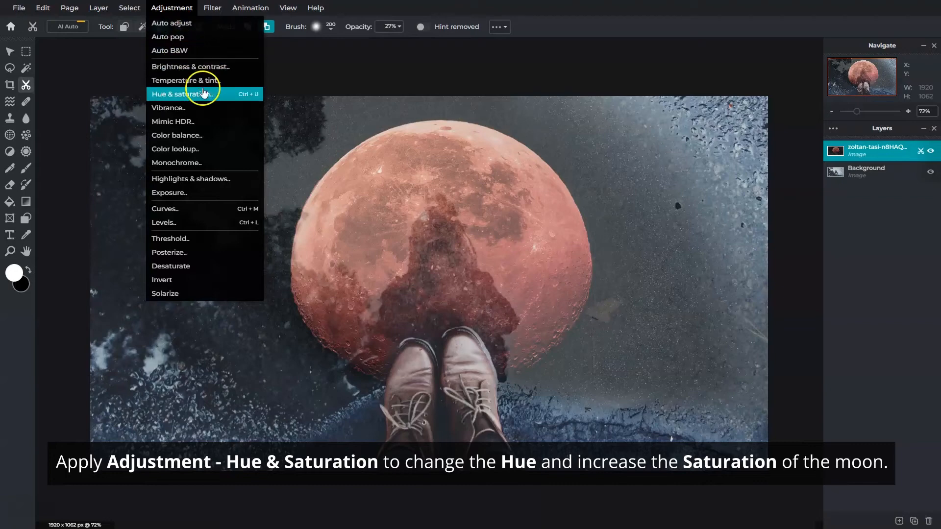
click(224, 99)
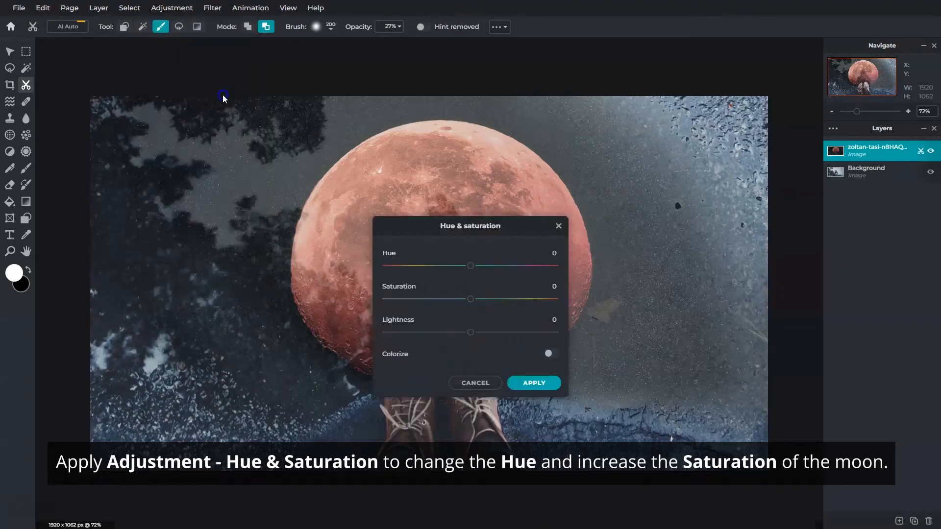
drag(462, 224, 660, 145)
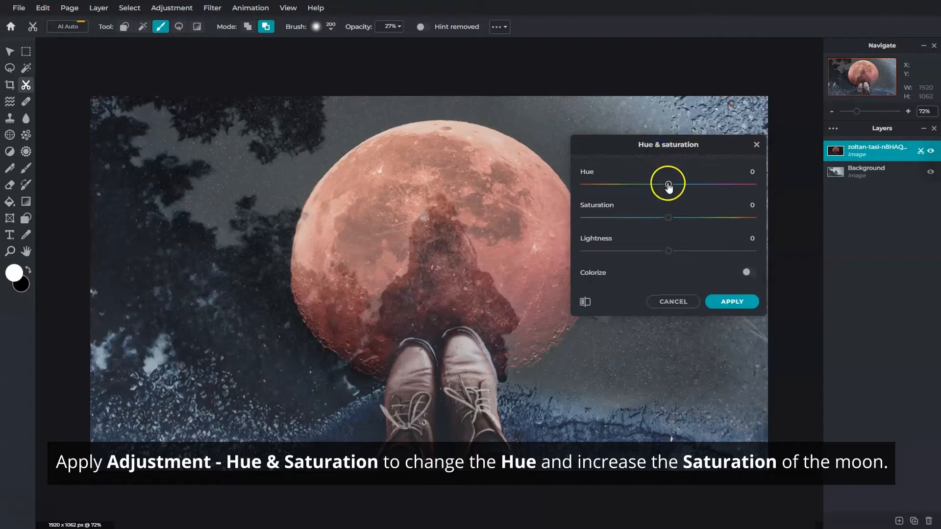
drag(669, 186, 672, 187)
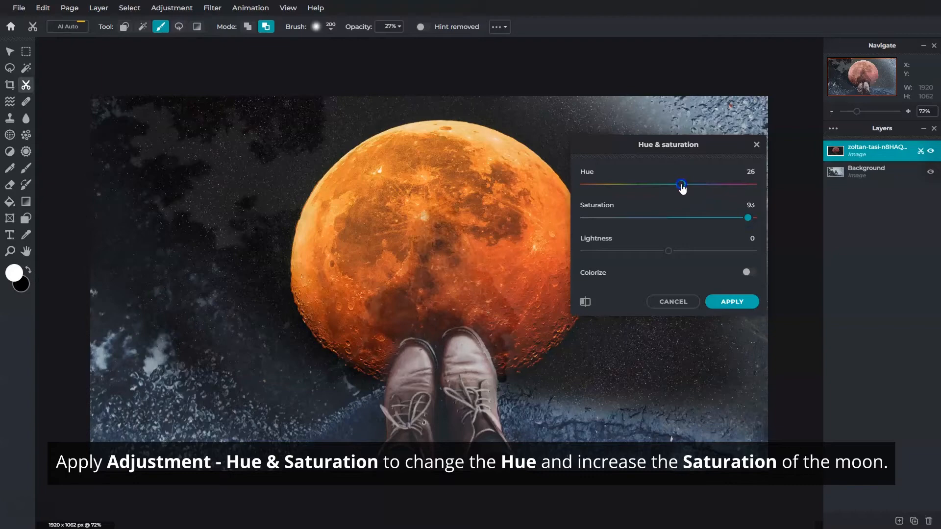
click(731, 302)
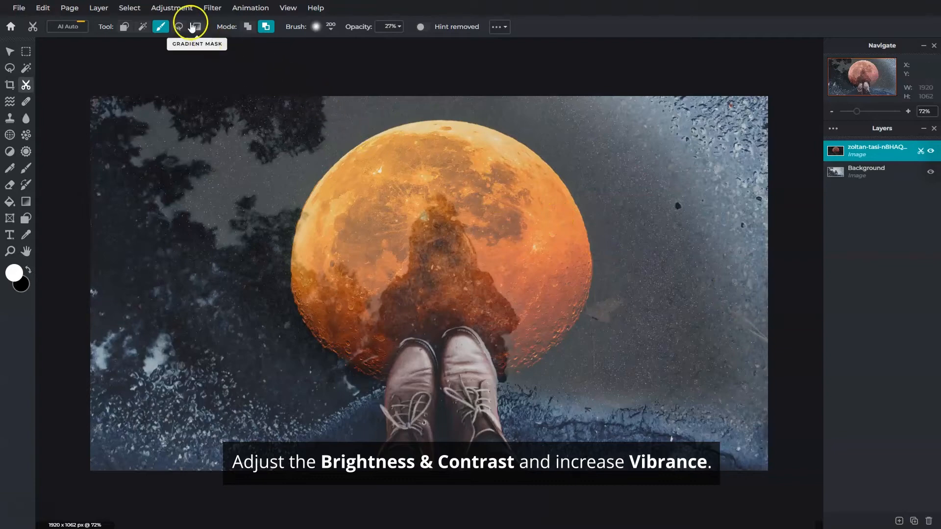
Apply a Brightness & contrast adjustment to the moon layer with brightness 18 and contrast 12.
click(170, 8)
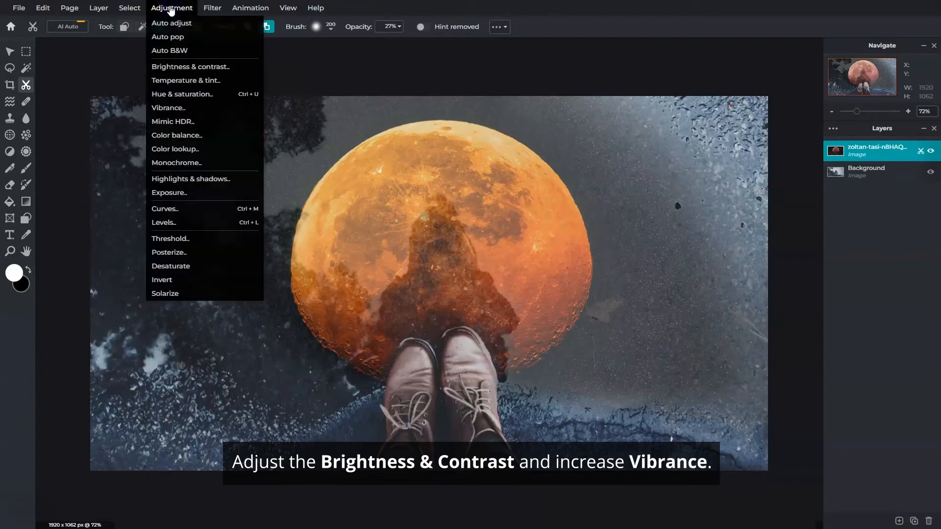
click(205, 66)
click(667, 238)
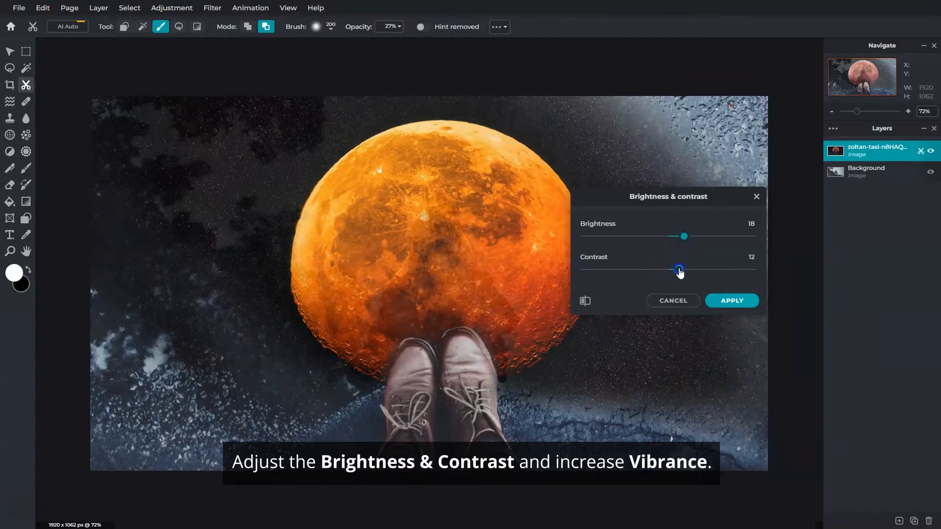
click(743, 309)
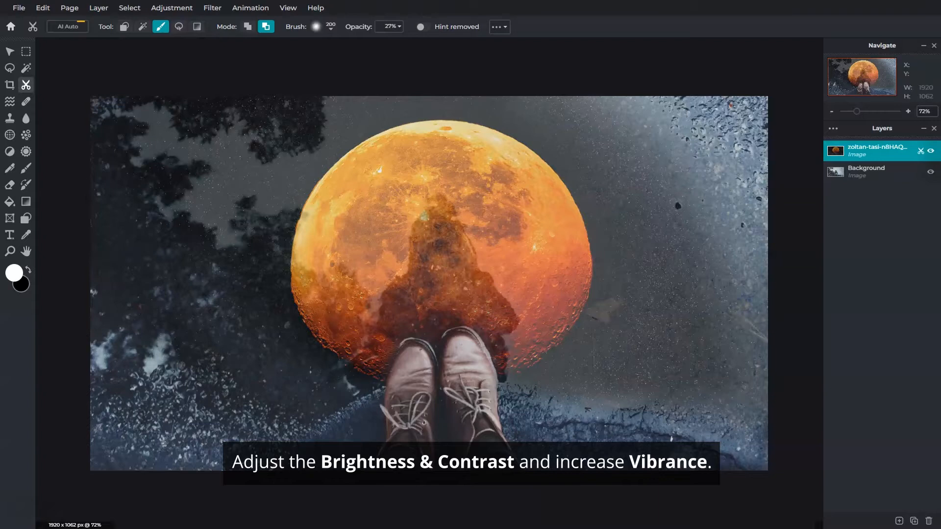
Apply a Vibrance adjustment of 48 to the moon layer.
click(172, 9)
click(203, 103)
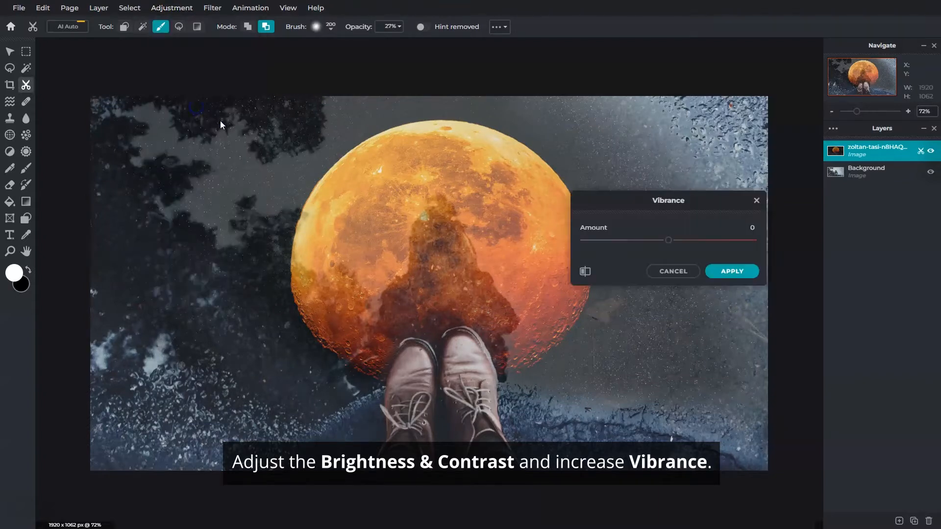
drag(663, 246, 677, 245)
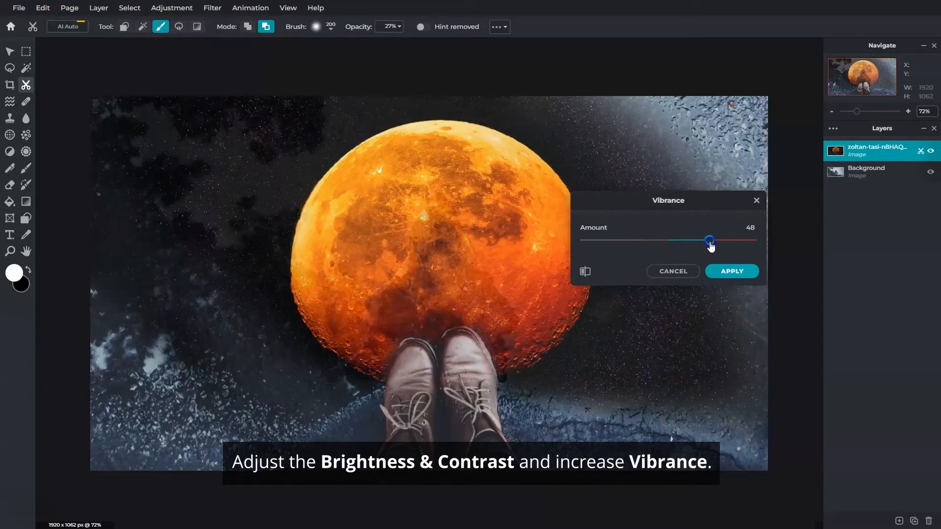
click(733, 272)
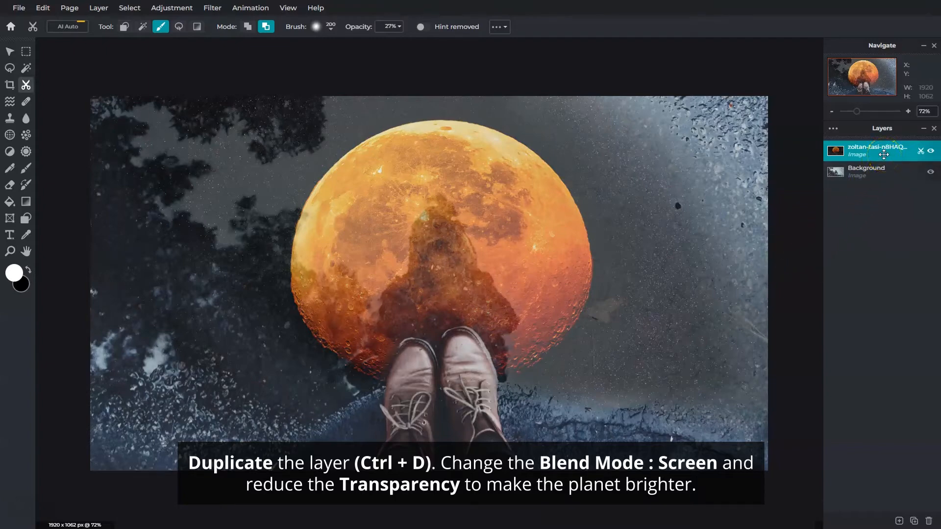
Duplicate the moon layer and give the copy the Screen blend mode at 25 opacity.
key(ctrl+d)
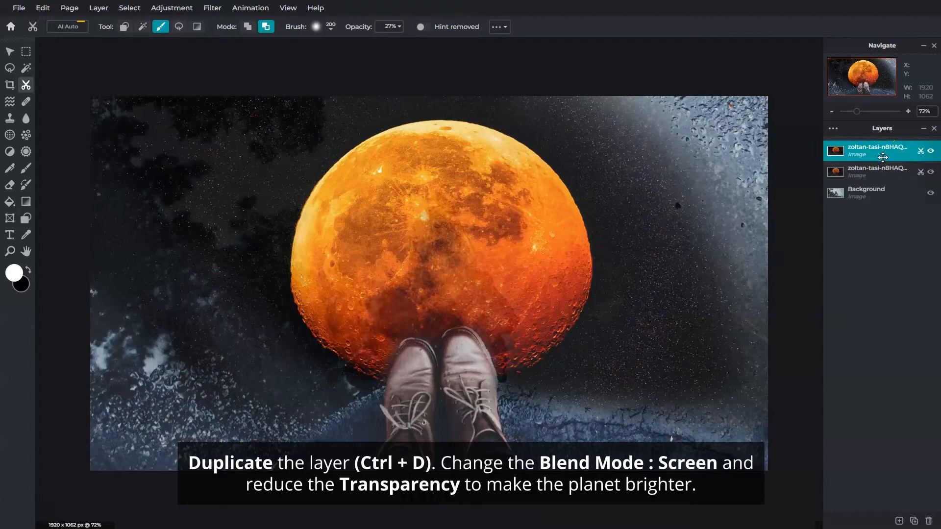
click(875, 152)
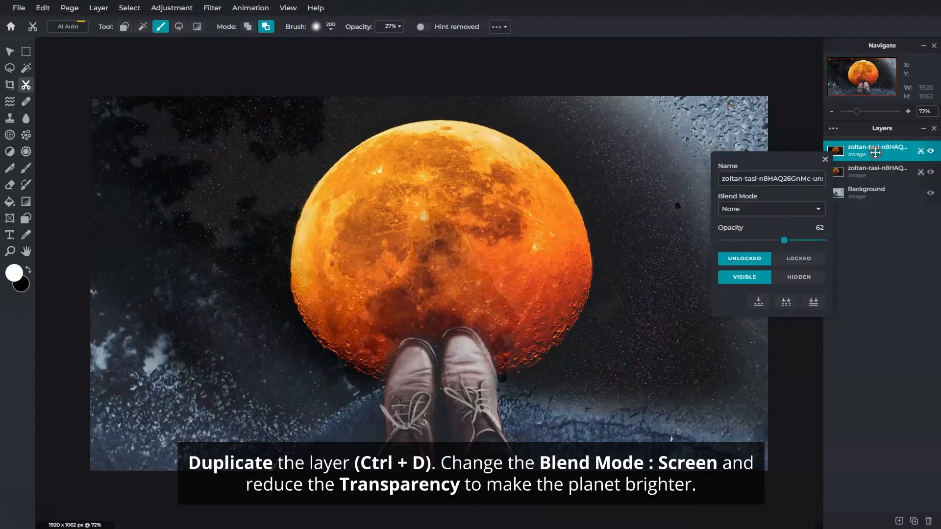
click(815, 206)
click(780, 232)
drag(784, 240, 757, 241)
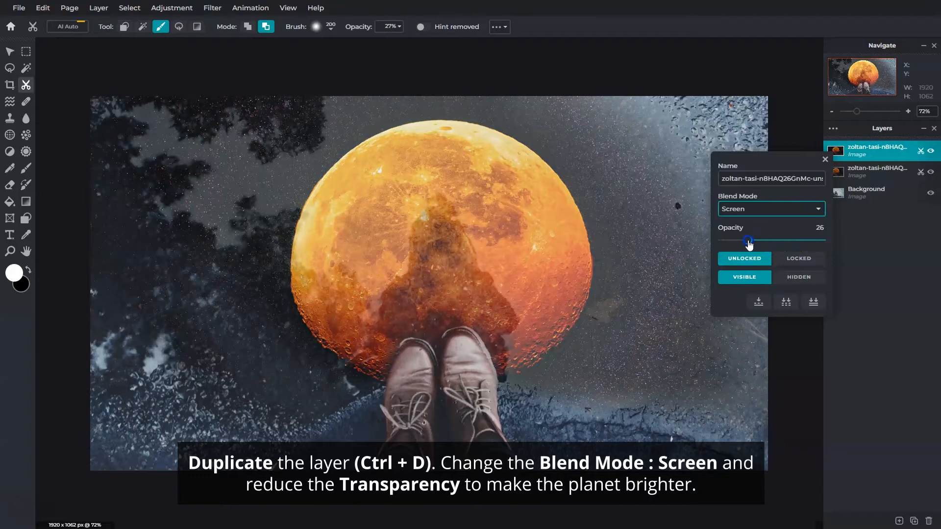
click(815, 178)
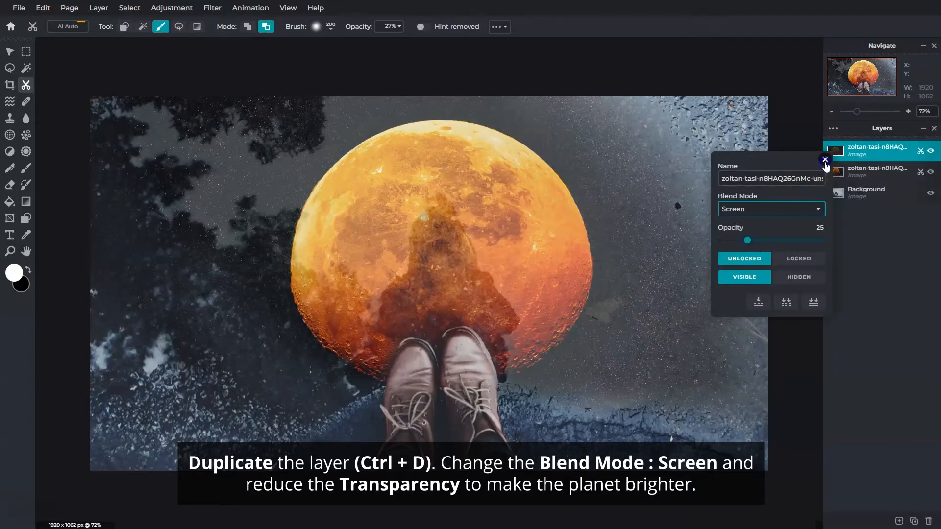
click(825, 161)
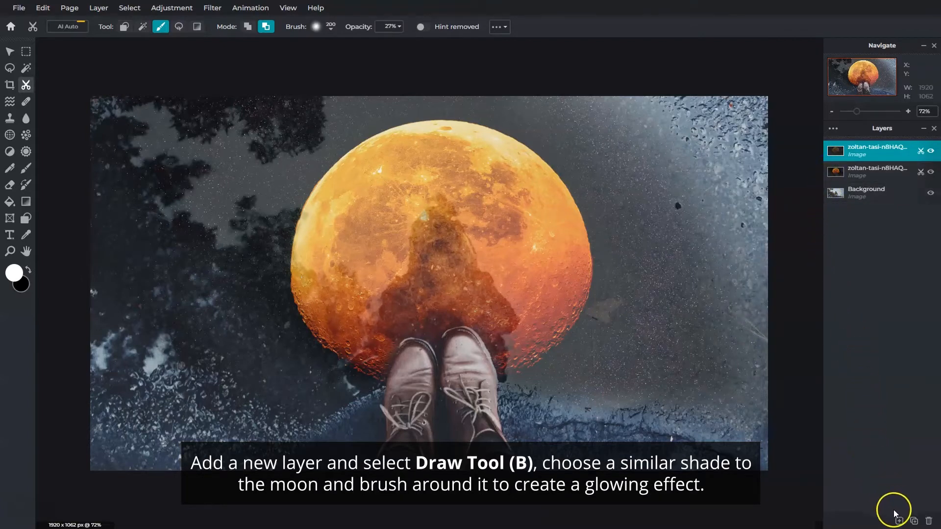
Add an empty layer on top and set the Draw tool's colour to the pale orange #F9D697.
click(899, 521)
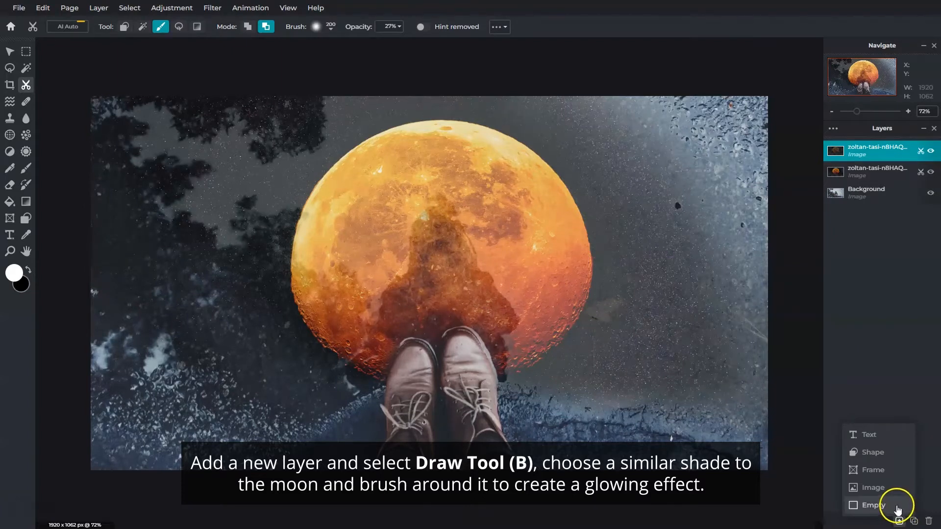
click(895, 505)
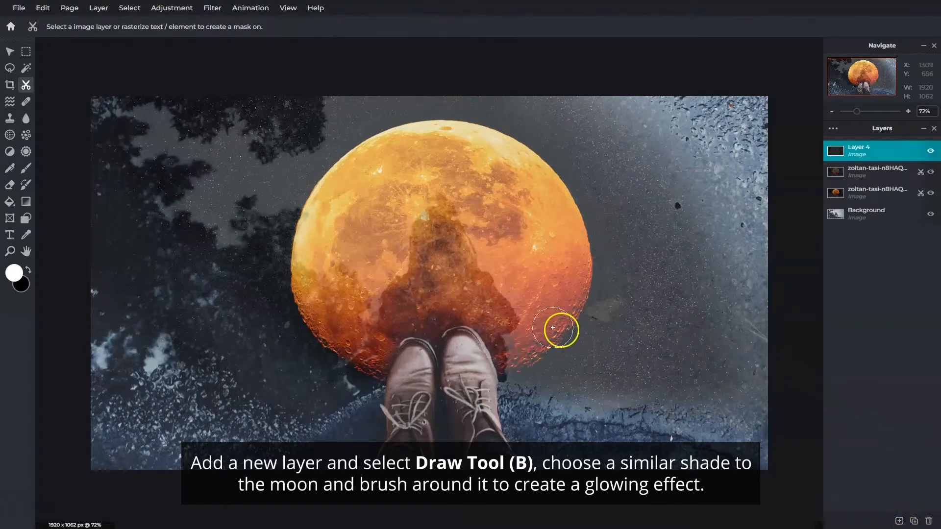
click(27, 174)
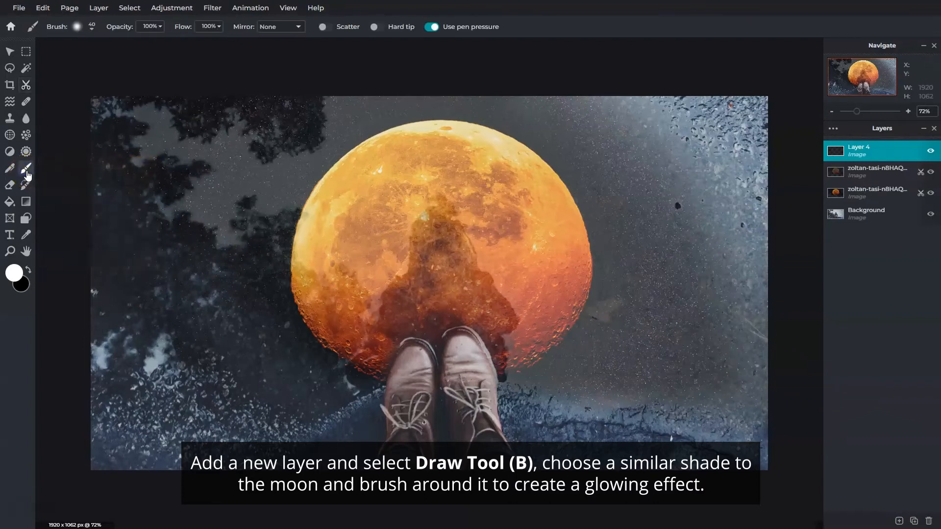
click(13, 273)
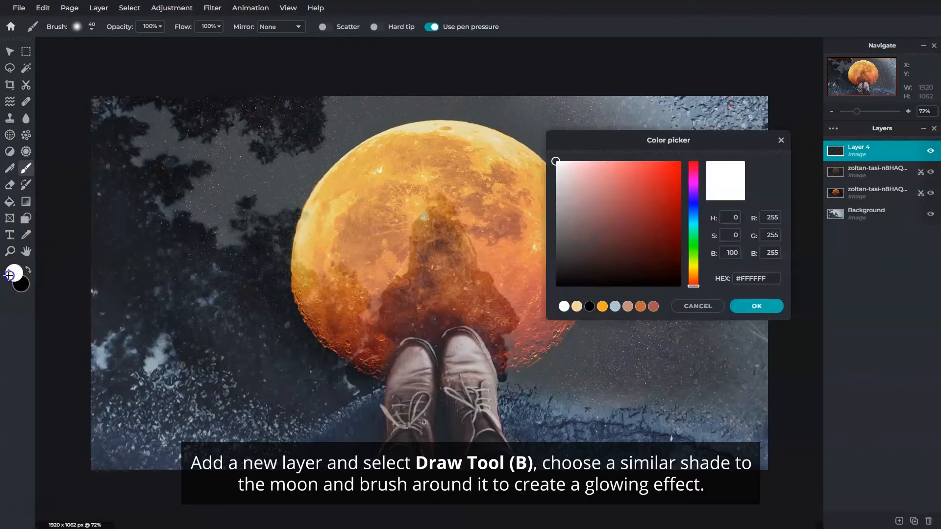
click(577, 308)
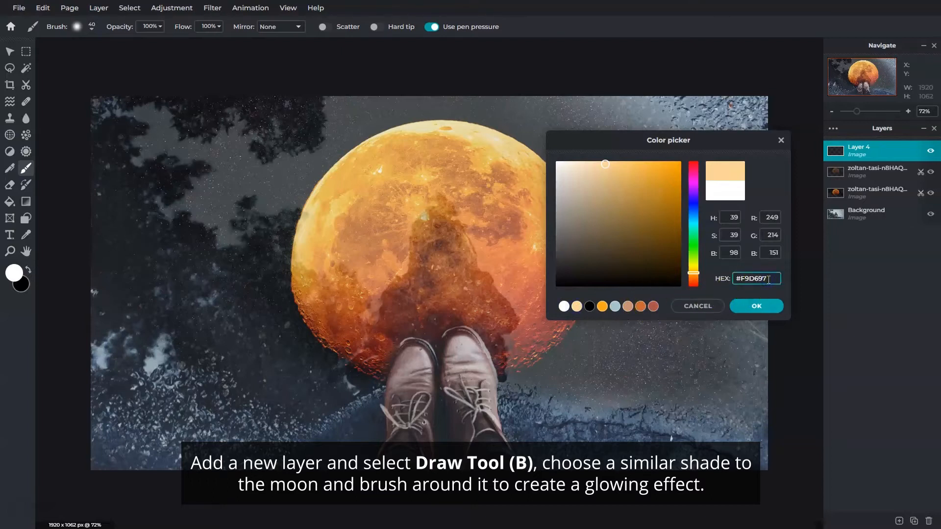
click(768, 306)
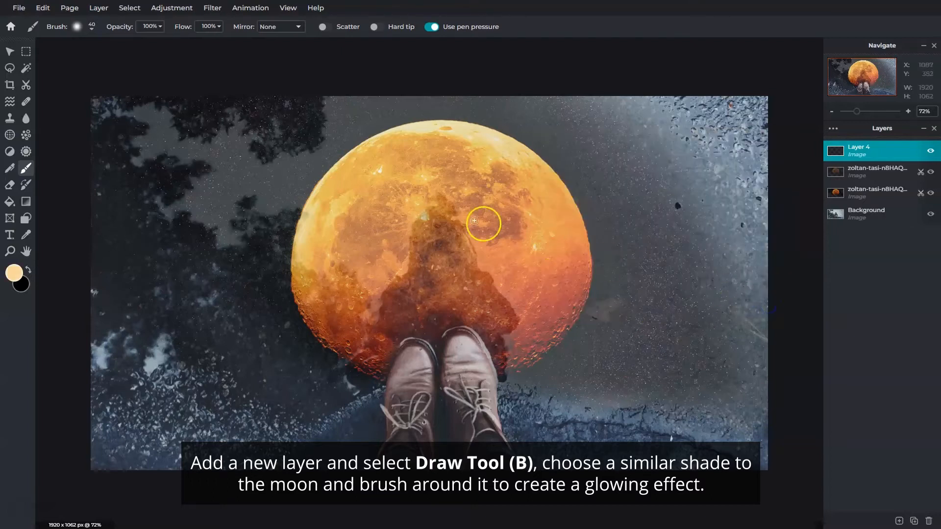
Paint a wide glow around the moon on the empty top layer with a 400 px soft brush at 30% opacity.
click(92, 26)
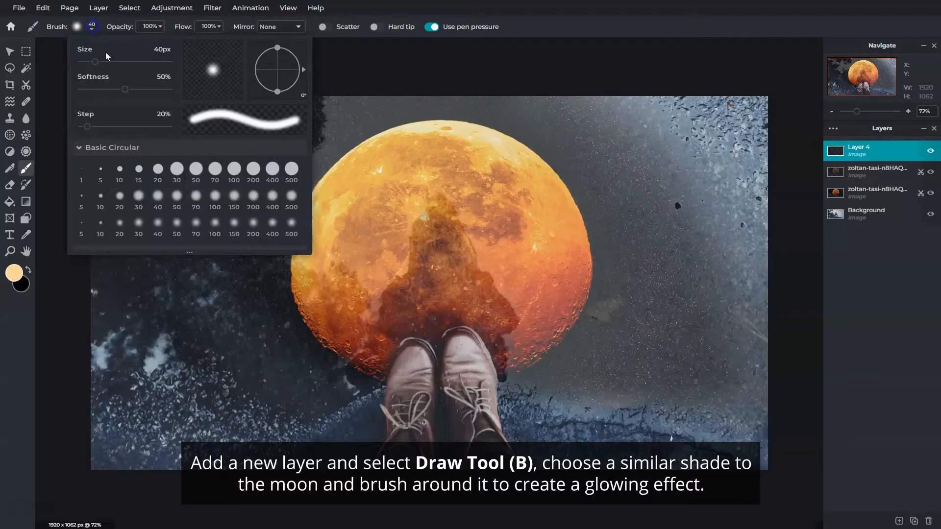
click(272, 225)
click(160, 26)
drag(163, 43, 155, 45)
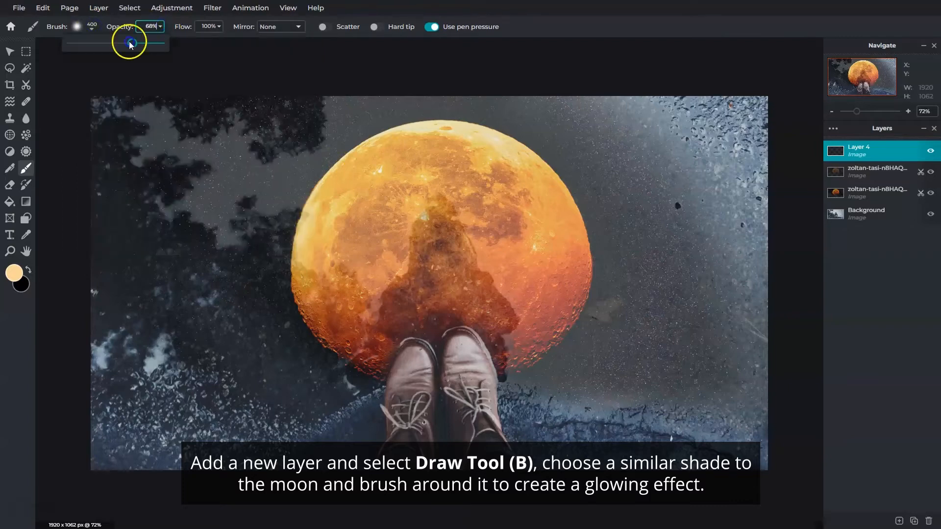
mouse_move(319, 131)
mouse_down()
mouse_move(251, 263)
mouse_move(608, 216)
mouse_up()
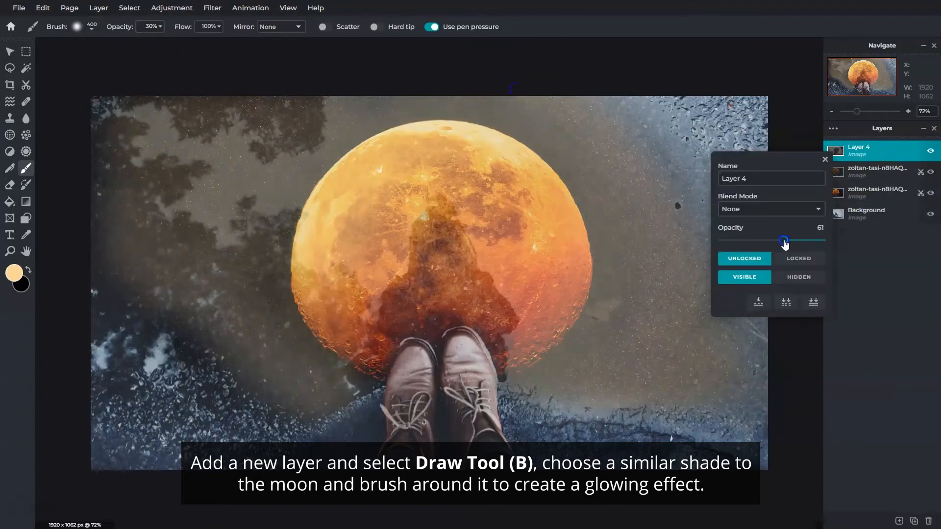
Extend the painted glow outward across the puddle with a 200 px soft brush at 15% opacity.
click(92, 27)
click(253, 225)
mouse_move(163, 267)
mouse_down()
mouse_move(197, 333)
mouse_move(110, 125)
mouse_move(591, 123)
mouse_move(779, 379)
mouse_move(790, 357)
mouse_up()
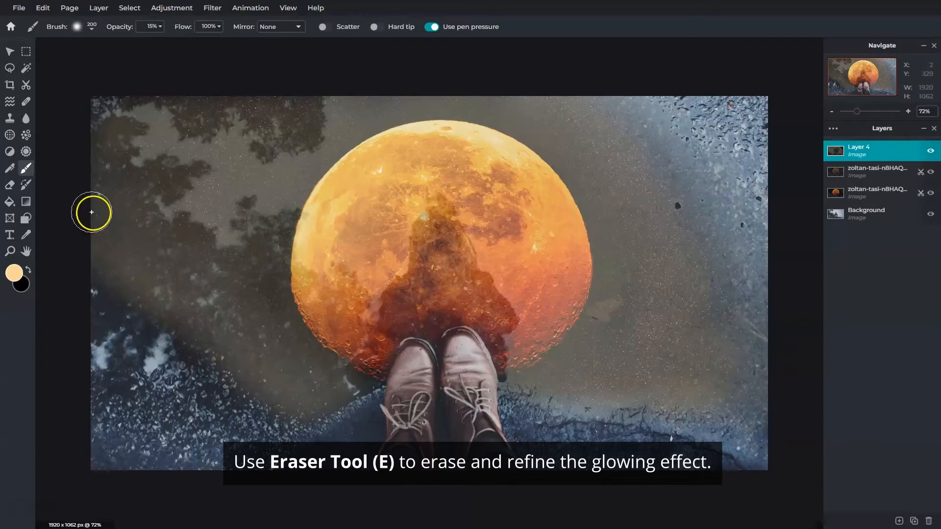
Erase the outer parts of the glow toward the photo's edges with a 400 px soft Eraser at 40% opacity.
click(9, 187)
click(159, 27)
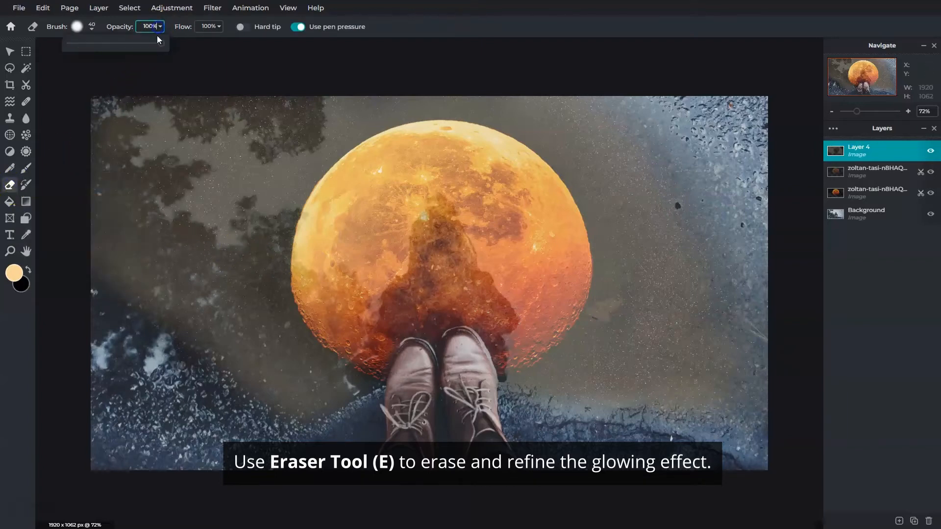
click(77, 27)
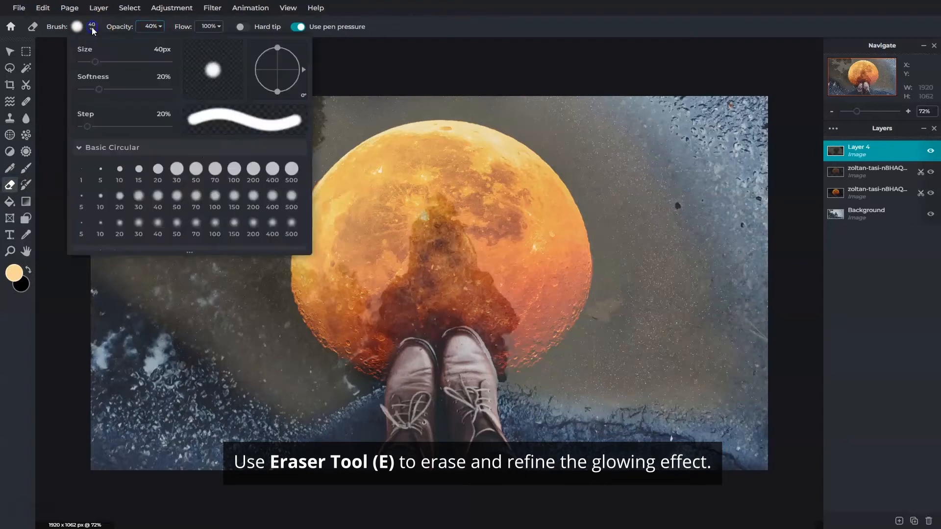
click(273, 225)
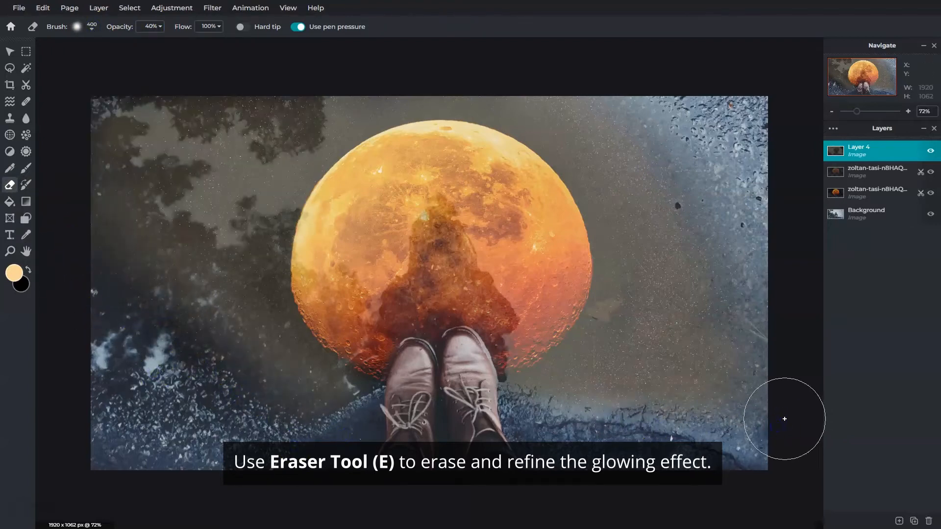
click(338, 328)
click(98, 104)
click(84, 167)
click(89, 253)
click(108, 294)
click(126, 312)
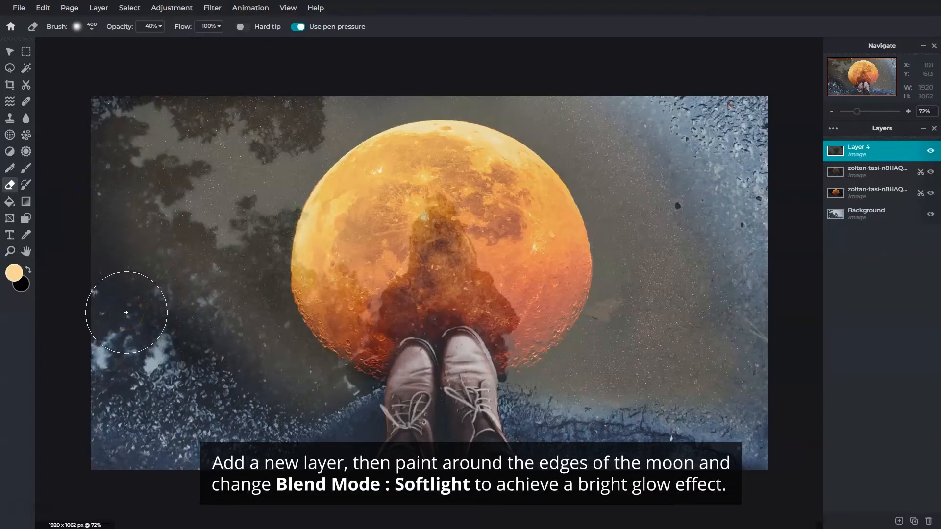
Add another empty layer and paint around the moon's edge with the 200 px Draw brush at 31% opacity.
click(899, 521)
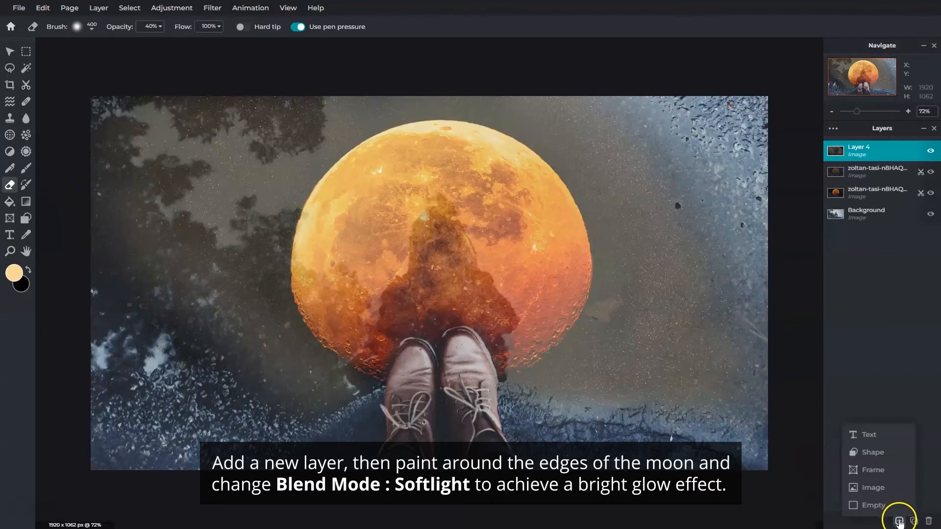
click(899, 510)
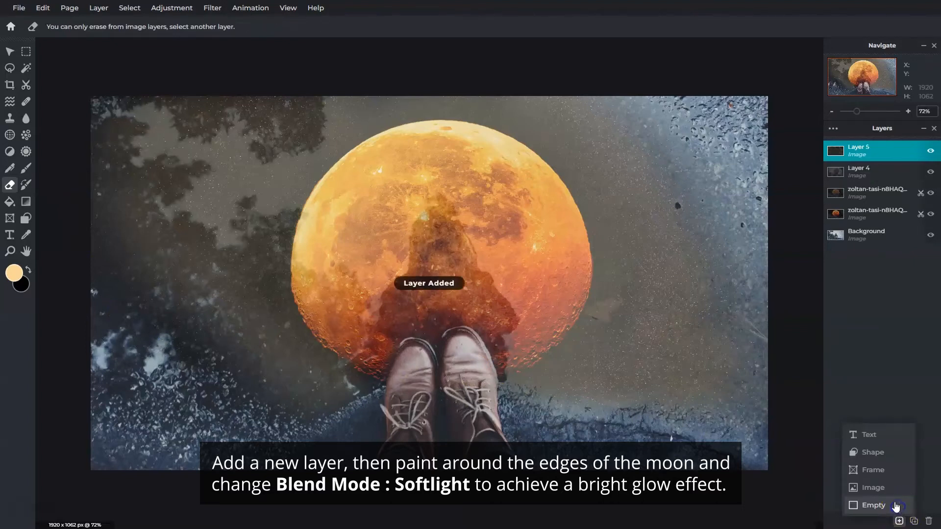
click(27, 173)
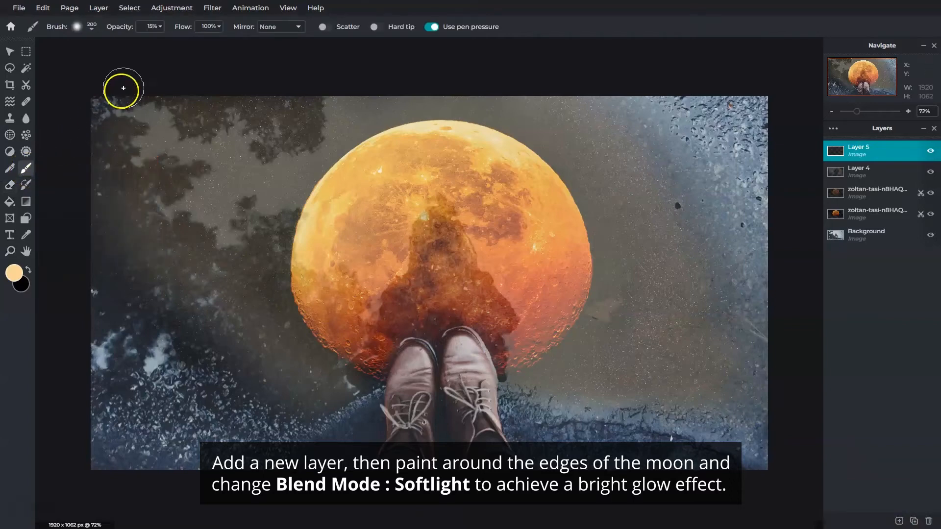
click(161, 26)
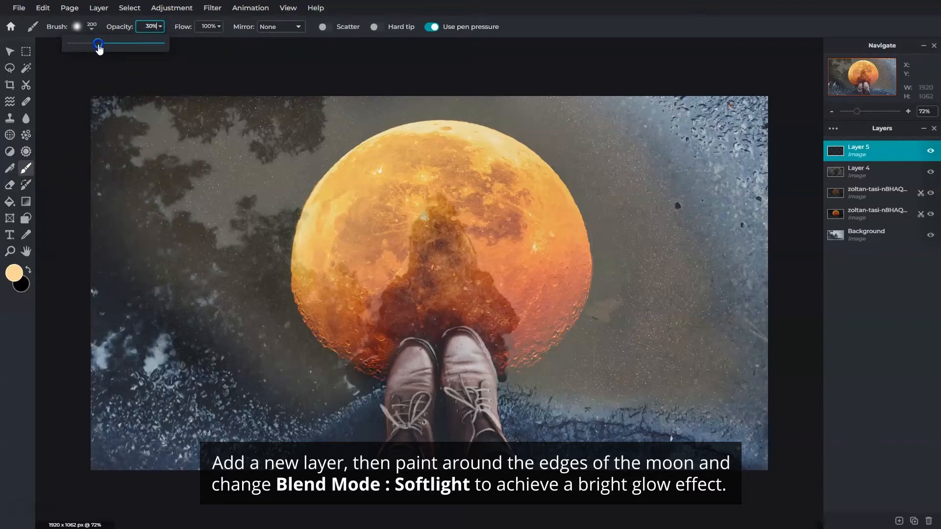
click(267, 64)
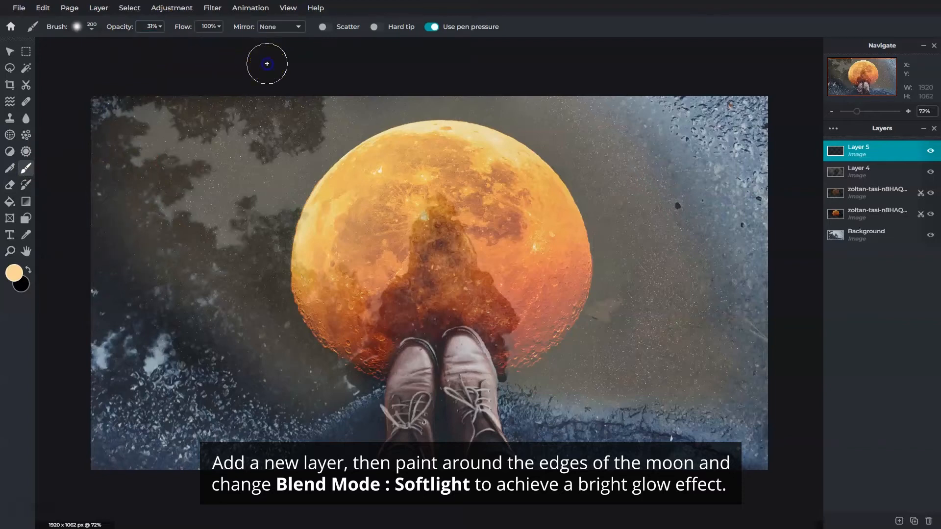
mouse_move(369, 359)
mouse_down()
mouse_move(314, 316)
mouse_move(297, 280)
mouse_move(308, 206)
mouse_move(354, 157)
mouse_move(436, 128)
mouse_move(520, 155)
mouse_move(582, 223)
mouse_move(593, 260)
mouse_move(586, 308)
mouse_move(564, 340)
mouse_move(513, 378)
mouse_up()
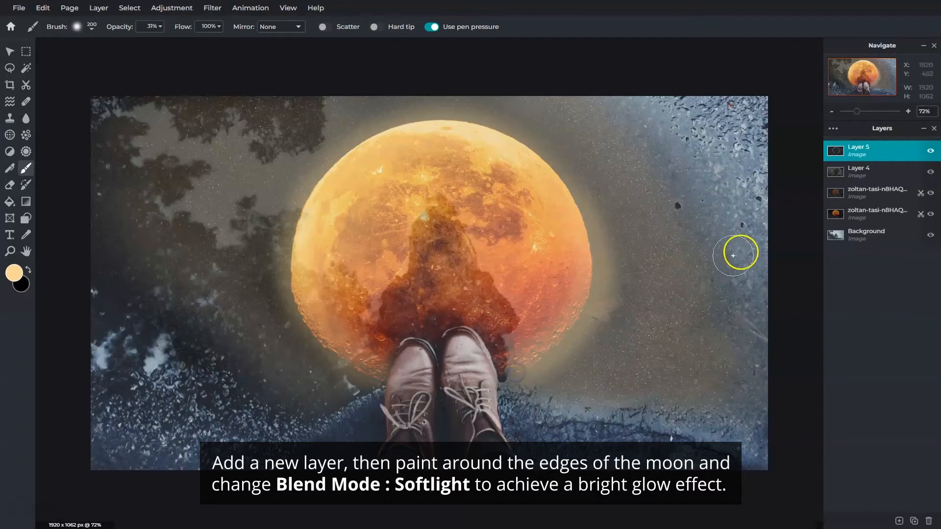
Set the blend mode of the new edge-glow layer to Soft-light.
click(877, 149)
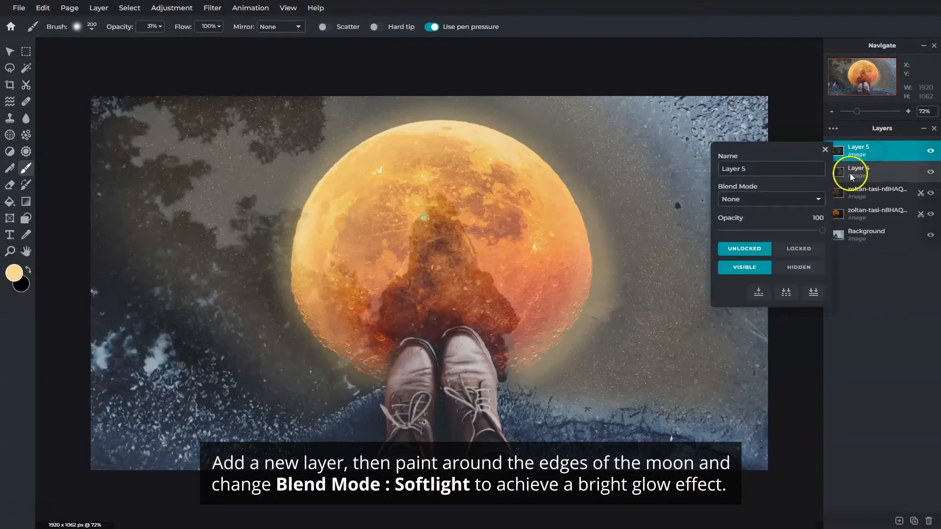
click(815, 202)
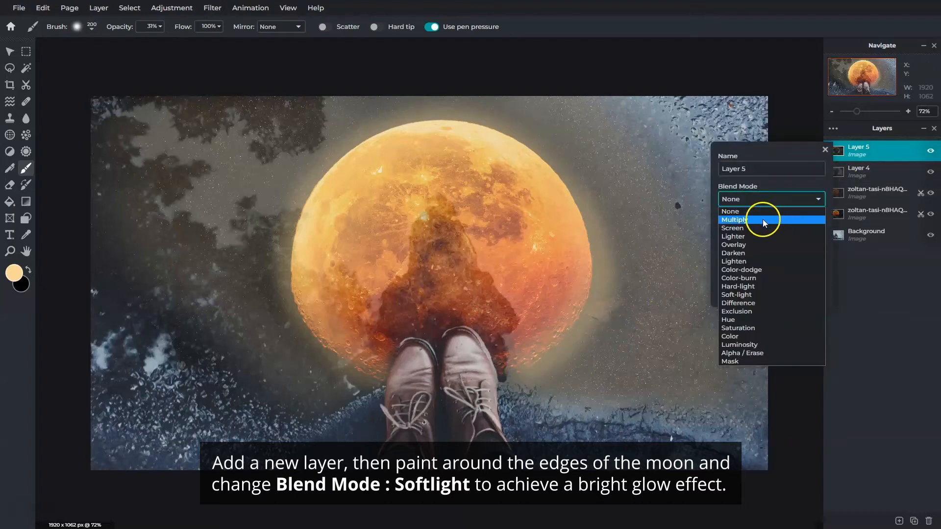
click(745, 295)
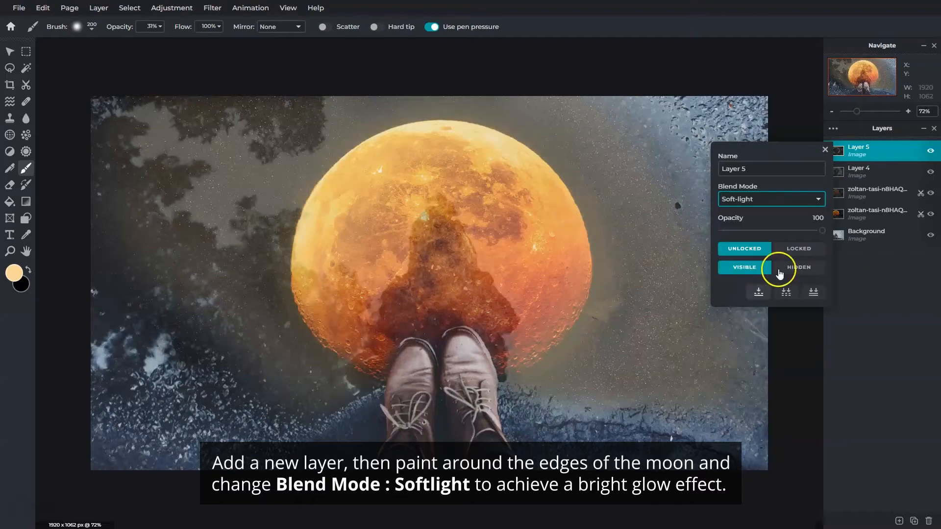
click(825, 150)
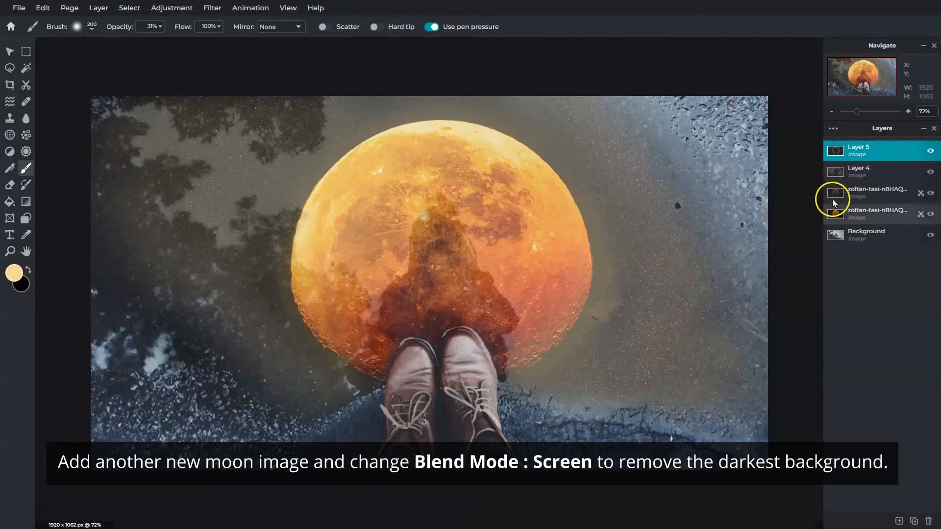
Add the pale yellow full-moon photo from the Source folder as a new image layer.
click(899, 521)
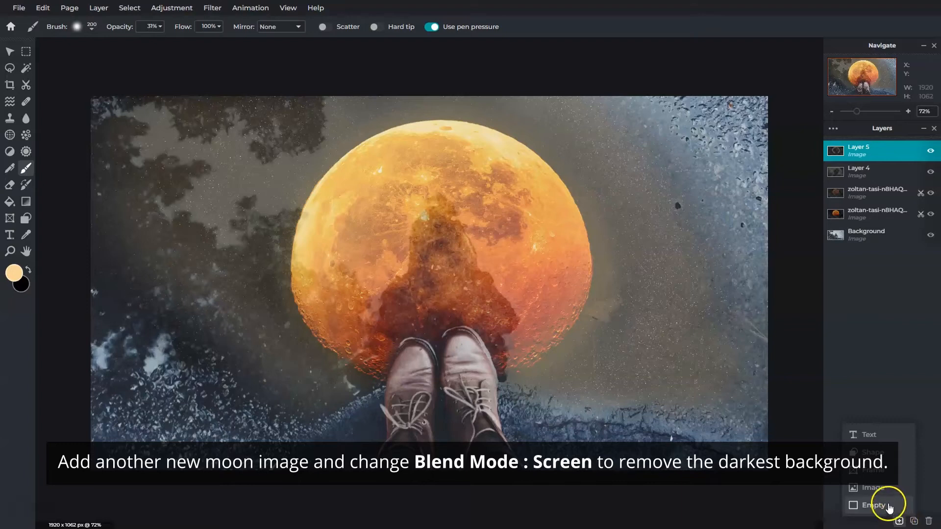
click(875, 488)
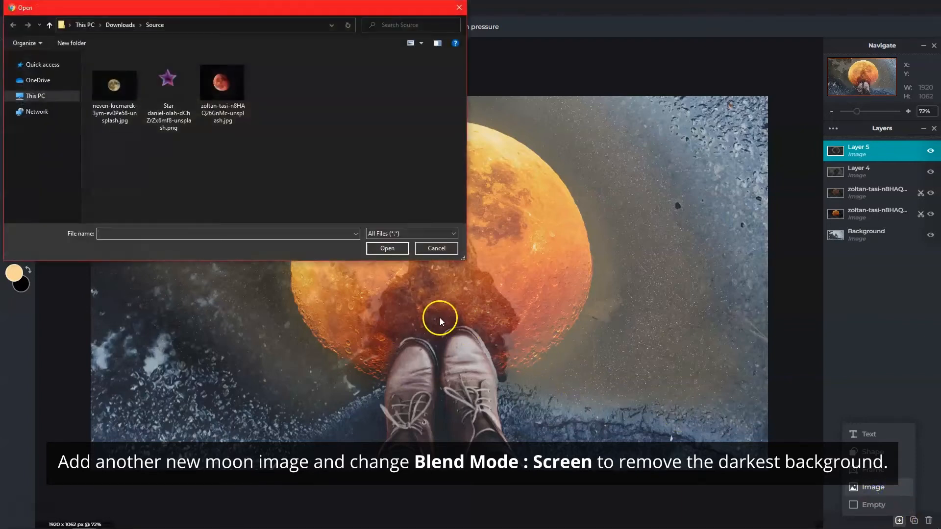
click(118, 102)
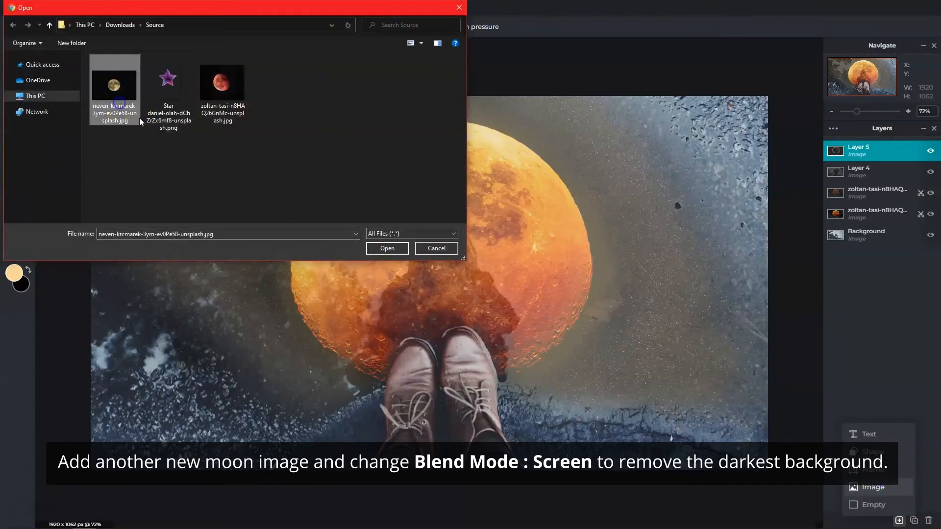
click(384, 248)
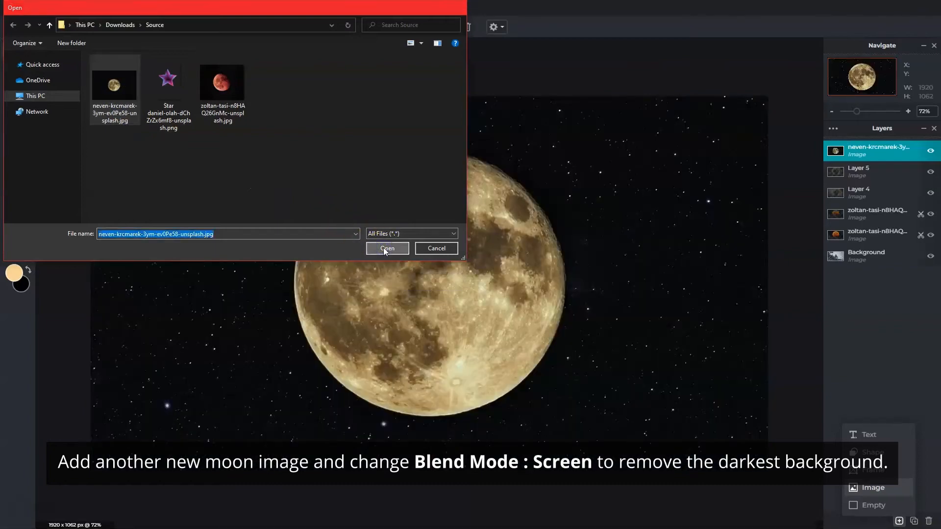
click(387, 248)
Scale the second moon image down to 455 × 304 px and place it beside the orange moon at X 1390, Y 180.
scroll(430, 252, down, 5)
drag(202, 132, 389, 256)
drag(659, 437, 653, 234)
scroll(473, 318, up, 5)
drag(776, 140, 682, 204)
drag(599, 263, 666, 215)
Set the small moon layer's blend mode to Screen to drop its dark background.
click(875, 152)
click(769, 209)
click(756, 235)
click(825, 160)
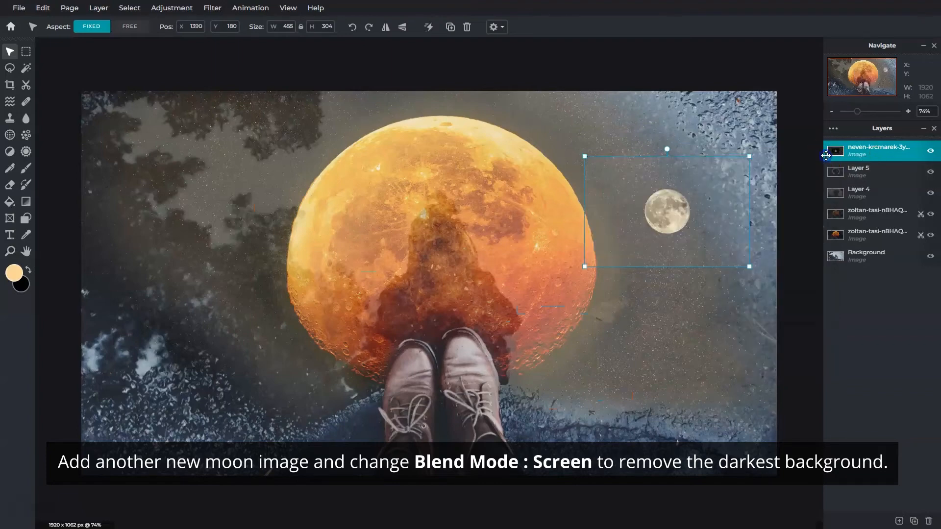
Apply a Levels adjustment to the small moon layer with the input shadow level at 41.
click(172, 9)
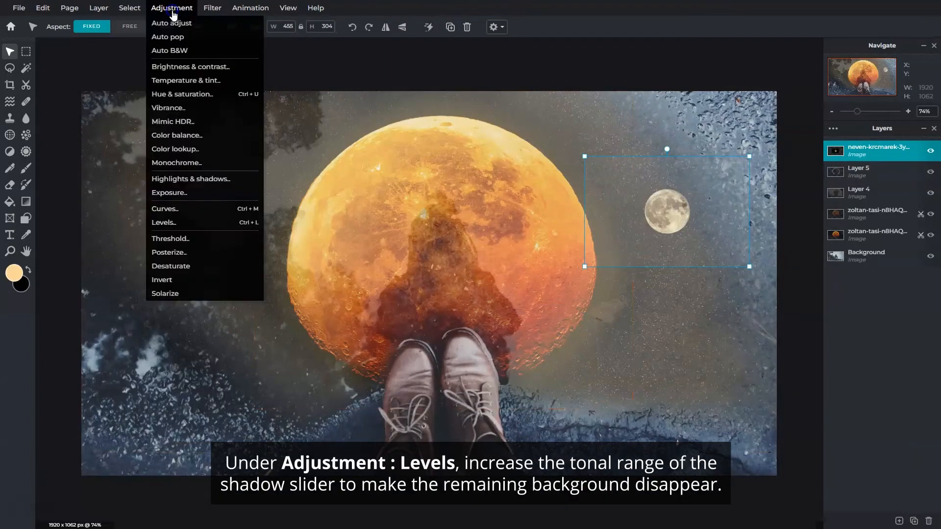
click(203, 222)
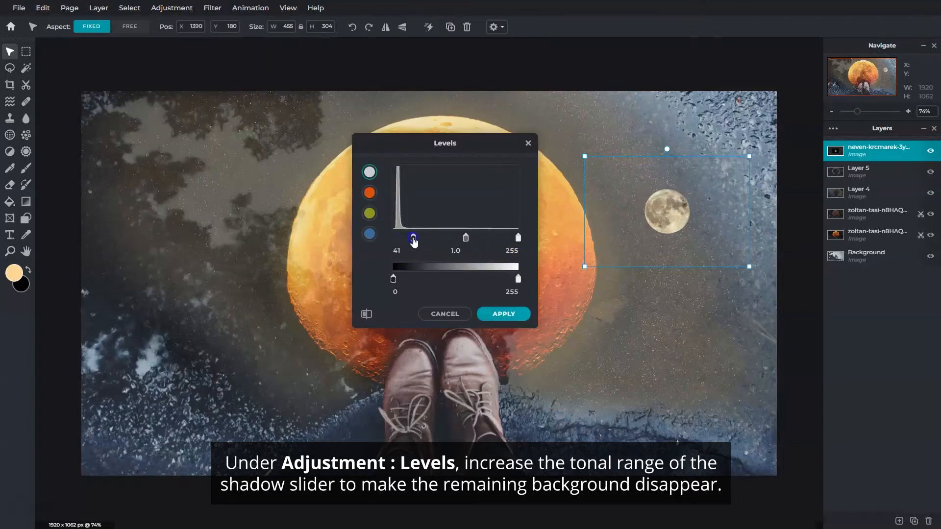
click(504, 315)
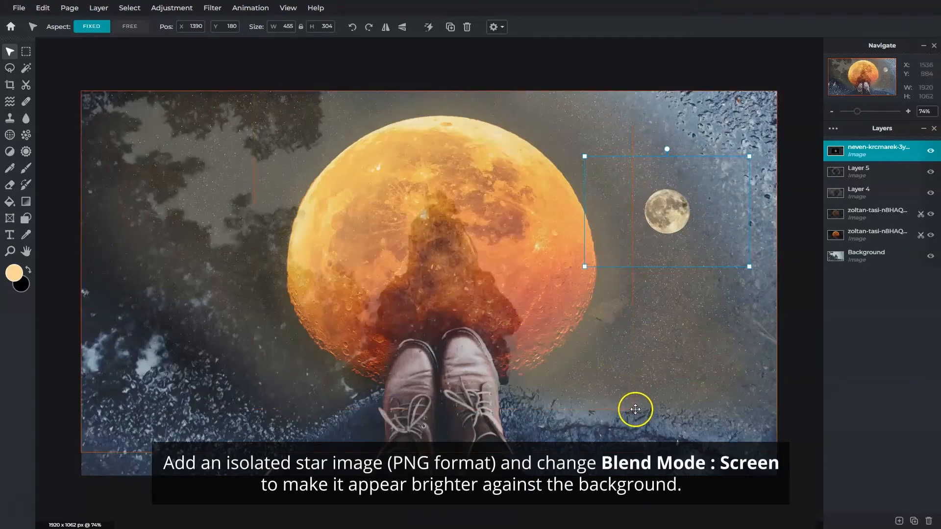
Add the isolated star PNG from the Source folder as a new image layer.
click(899, 521)
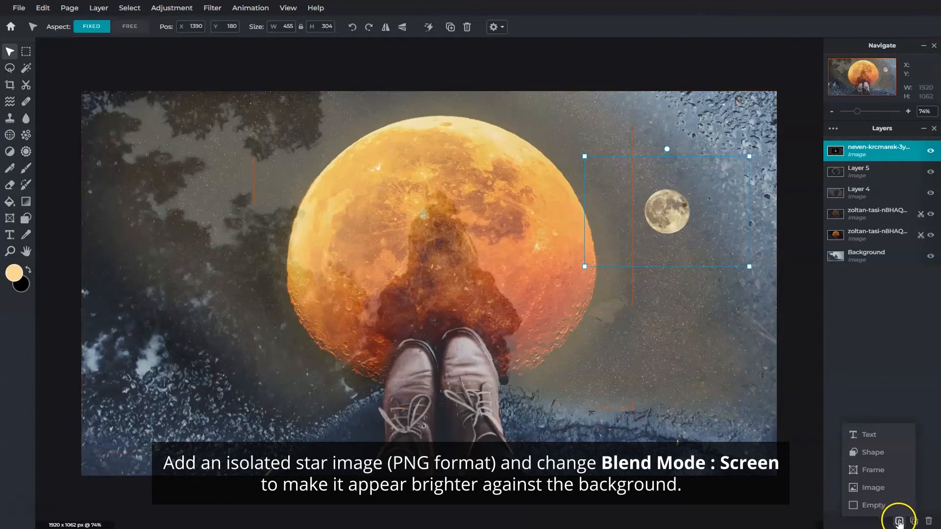
click(895, 494)
click(165, 98)
click(387, 248)
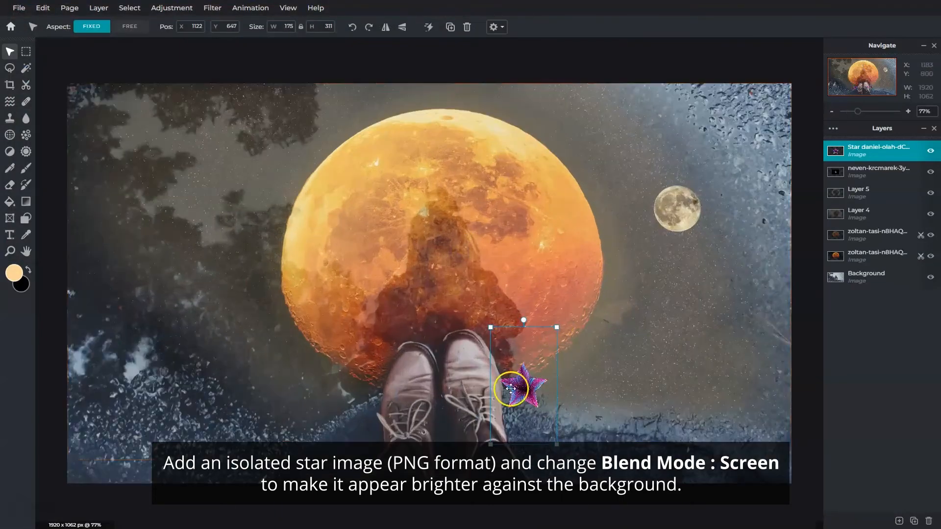
Rotate the star, scale its layer to 91 × 162 px and place it below the small moon at about X 1448, Y 627.
drag(511, 389, 603, 355)
drag(615, 287, 657, 305)
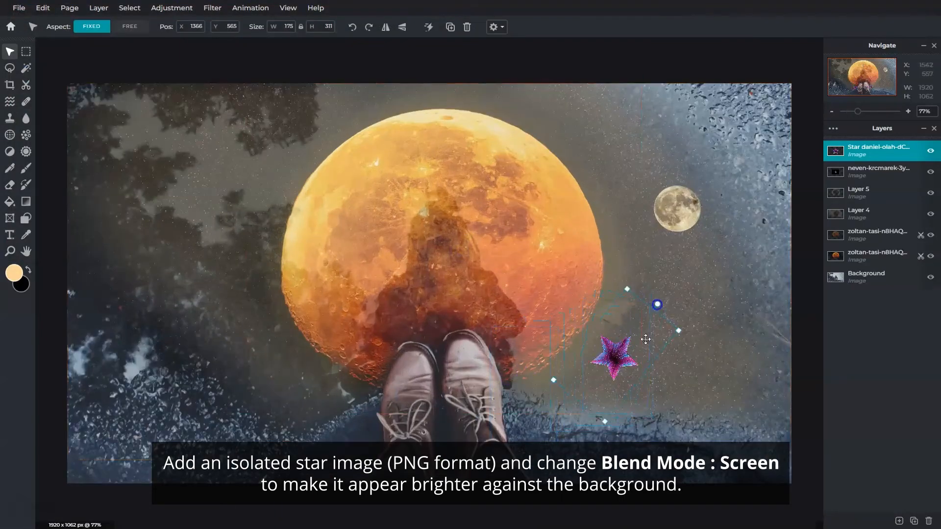
drag(628, 355, 638, 345)
drag(637, 279, 629, 331)
drag(618, 371, 628, 360)
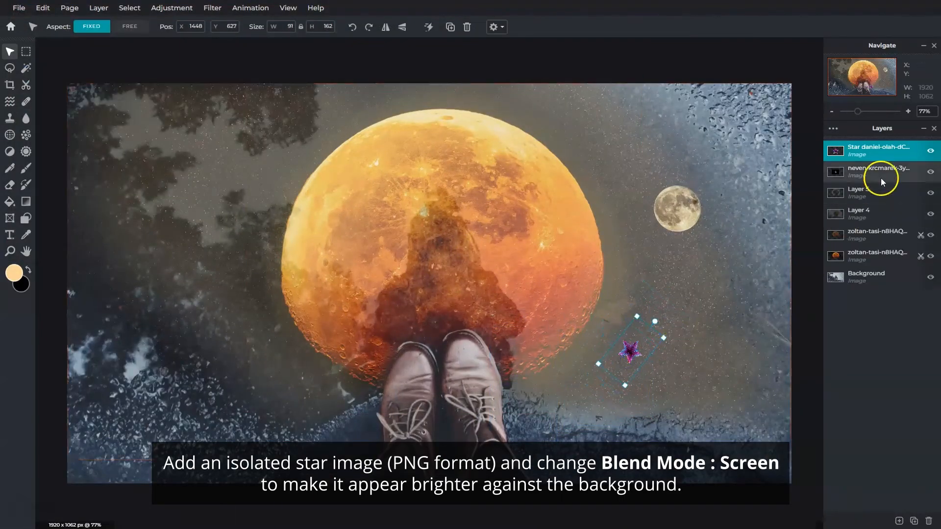
Set the star layer's blend mode to Screen.
click(878, 150)
click(769, 199)
click(756, 228)
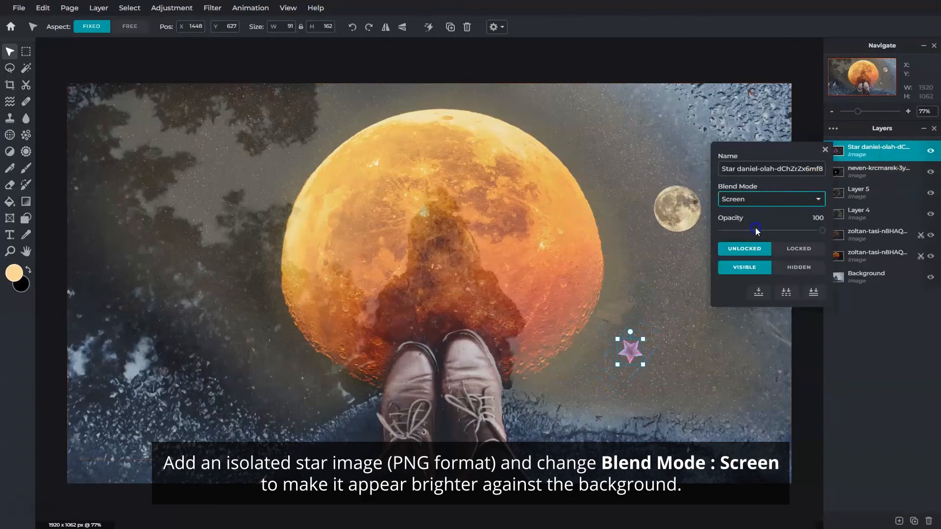
click(824, 150)
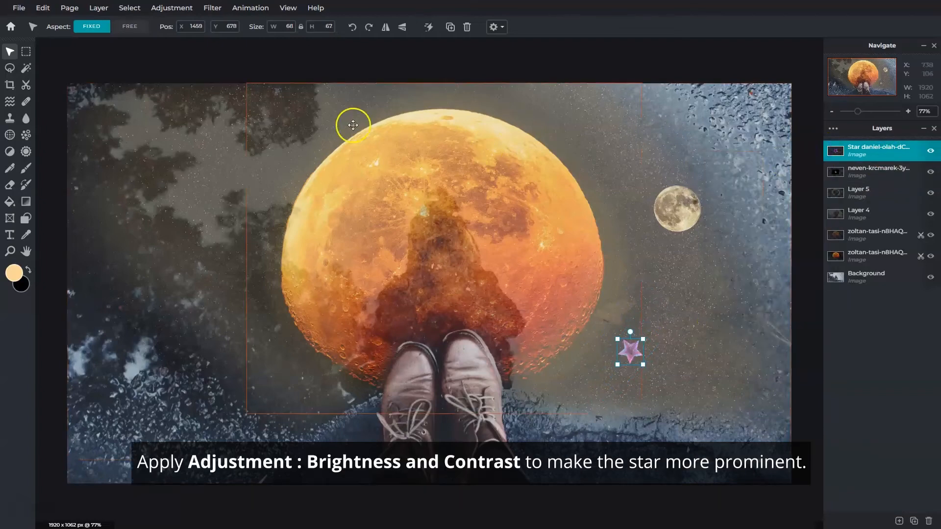
Apply a Brightness & contrast adjustment to the star layer with brightness 13 and contrast about 62.
click(170, 7)
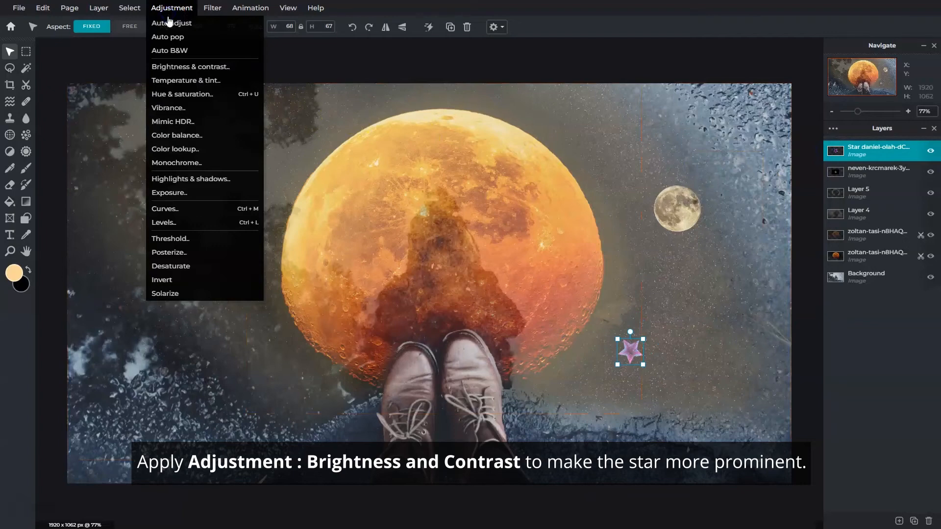
click(205, 65)
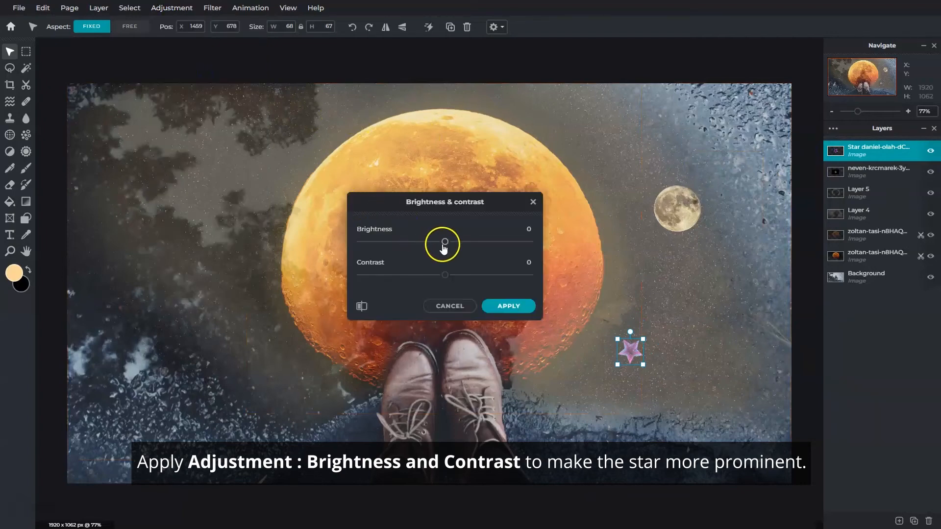
click(446, 278)
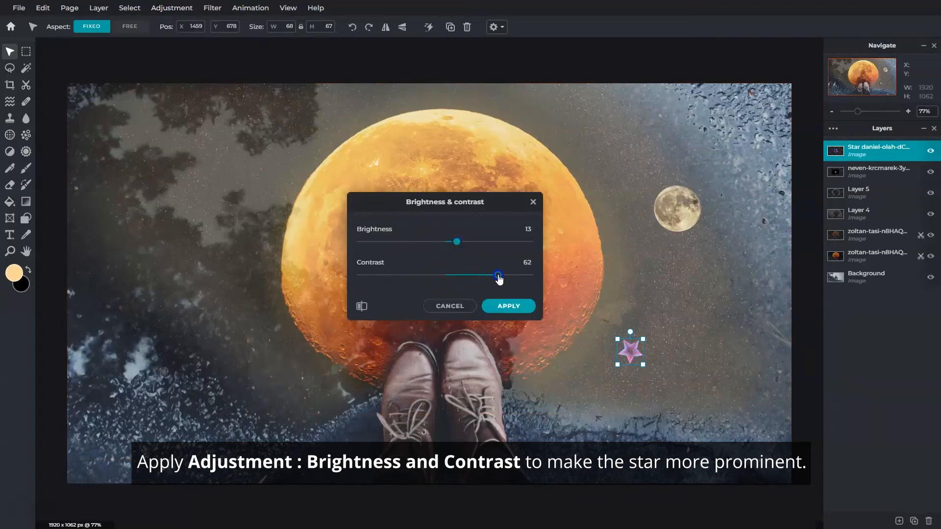
click(509, 305)
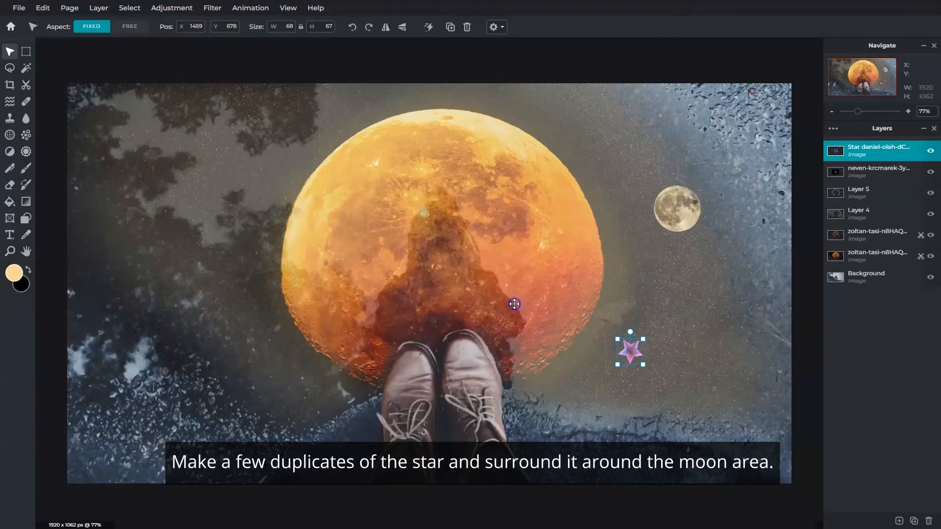
Duplicate the star twice beside the big moon's left edge, one 77 × 76 px at X 393, Y 489, one tilted 52 × 51 px at X 445, Y 412.
click(907, 515)
drag(630, 351, 216, 268)
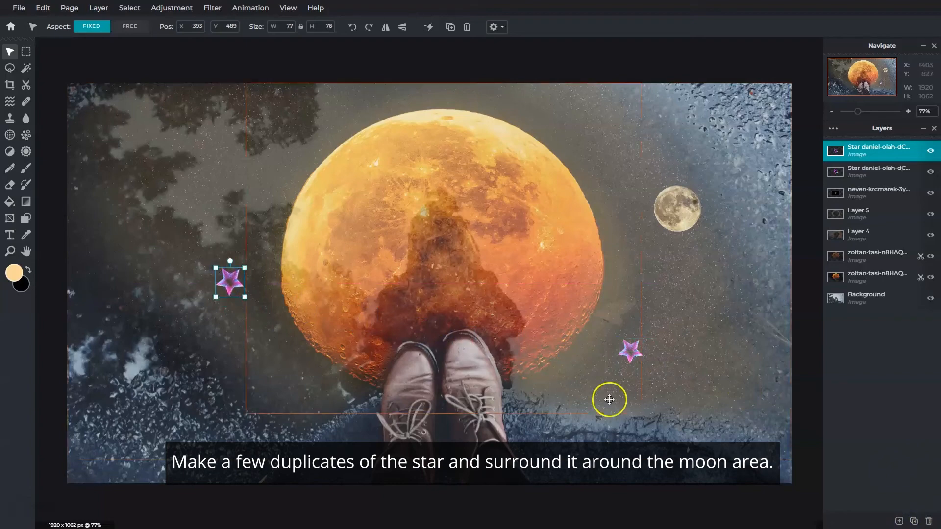
click(914, 520)
drag(227, 281, 250, 250)
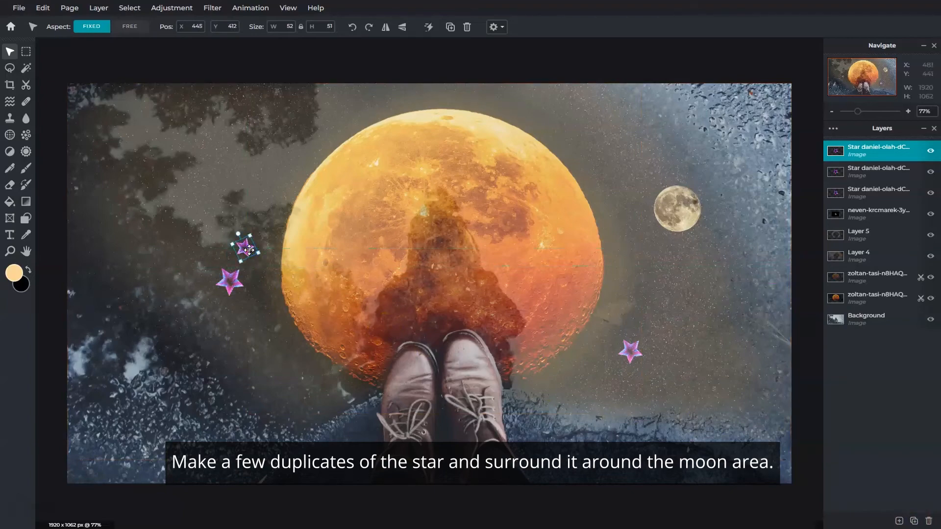
Paint more glow over the puddle area to the right of the big moon on Layer 4 with the 400 px light-orange brush at 19% opacity.
click(26, 170)
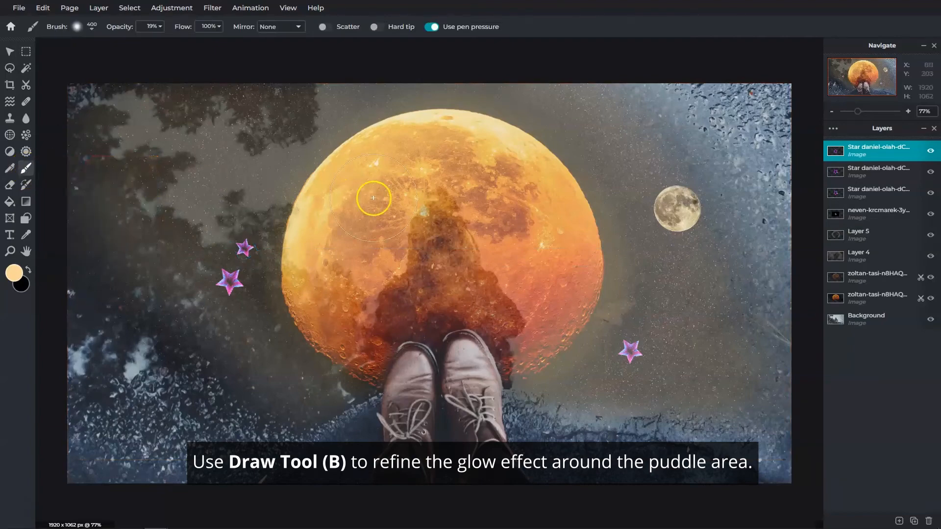
click(856, 258)
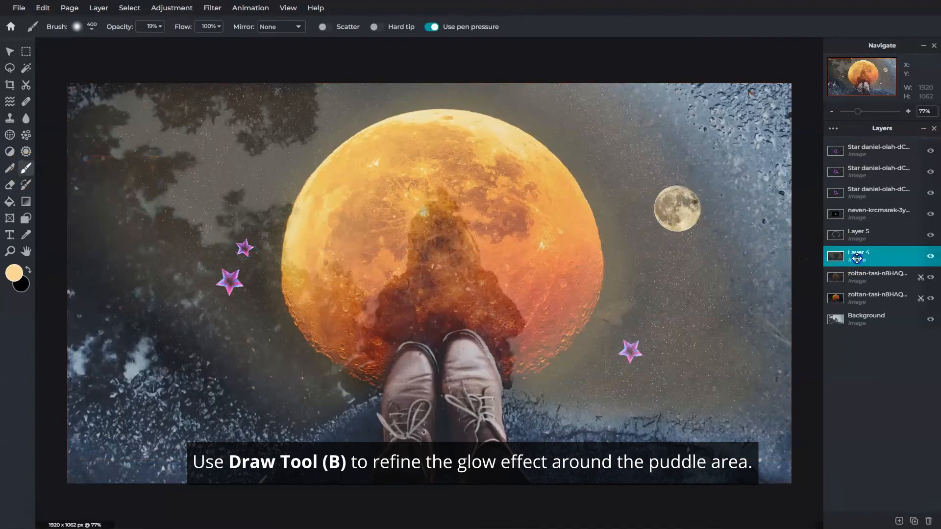
mouse_move(659, 78)
mouse_down()
mouse_move(706, 131)
mouse_move(759, 251)
mouse_move(766, 407)
mouse_up()
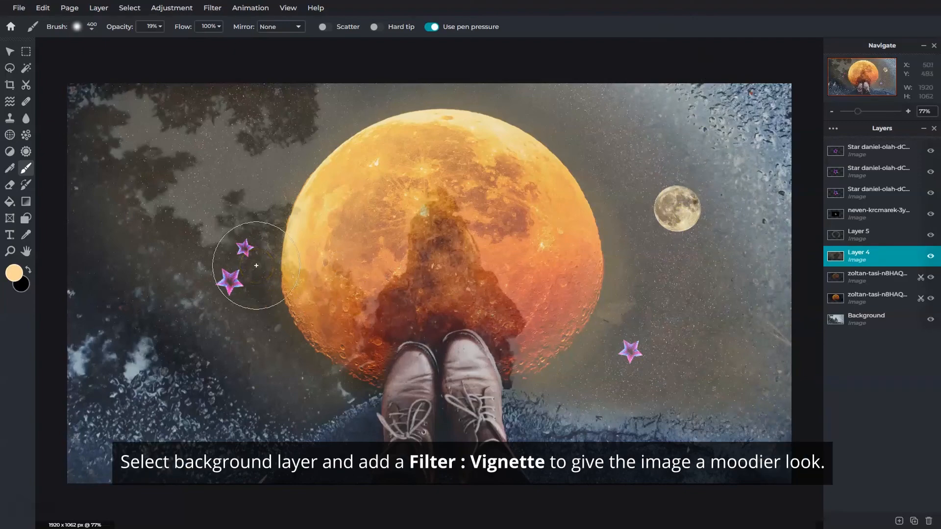
Apply a Vignette filter with amount 100 to the Background layer.
click(878, 322)
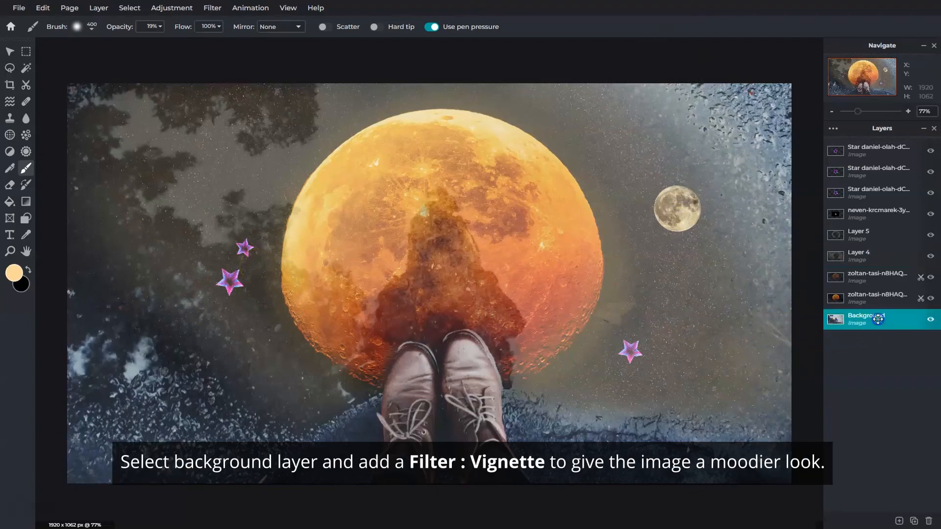
click(213, 8)
click(244, 86)
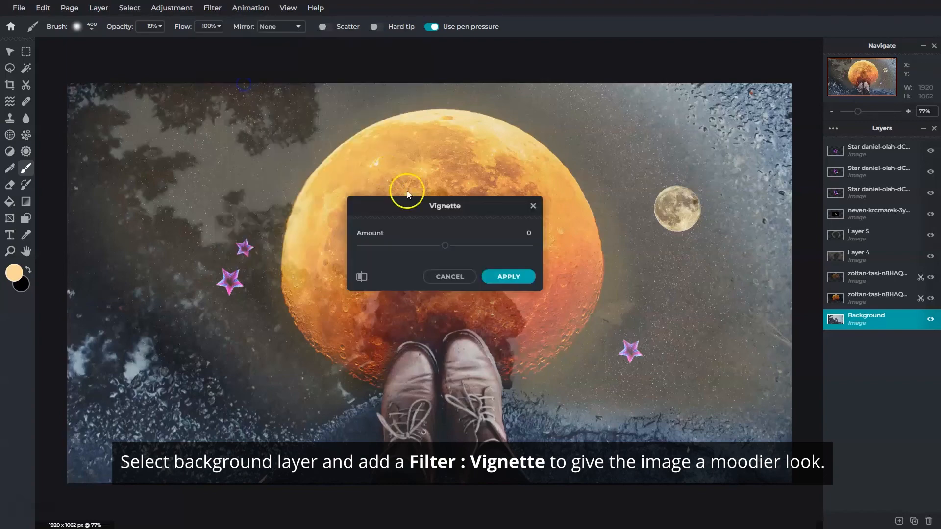
drag(446, 246, 539, 261)
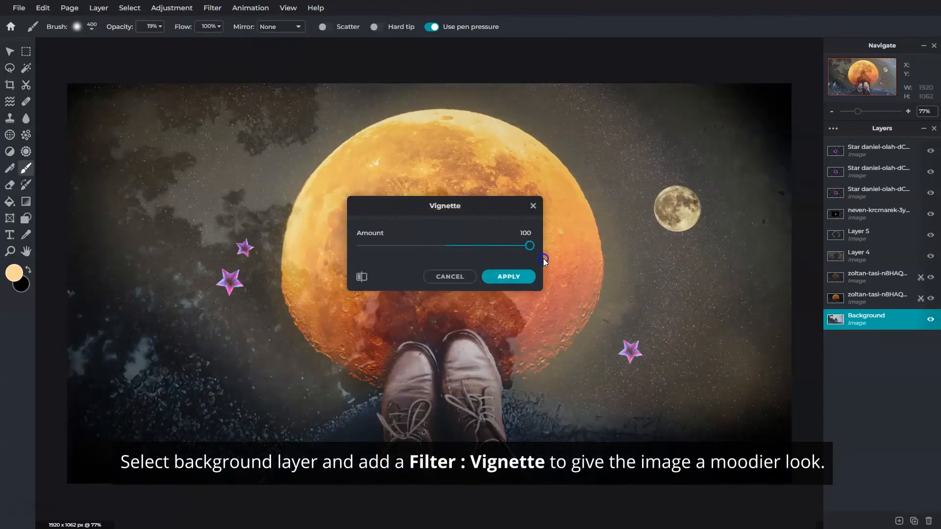
click(528, 280)
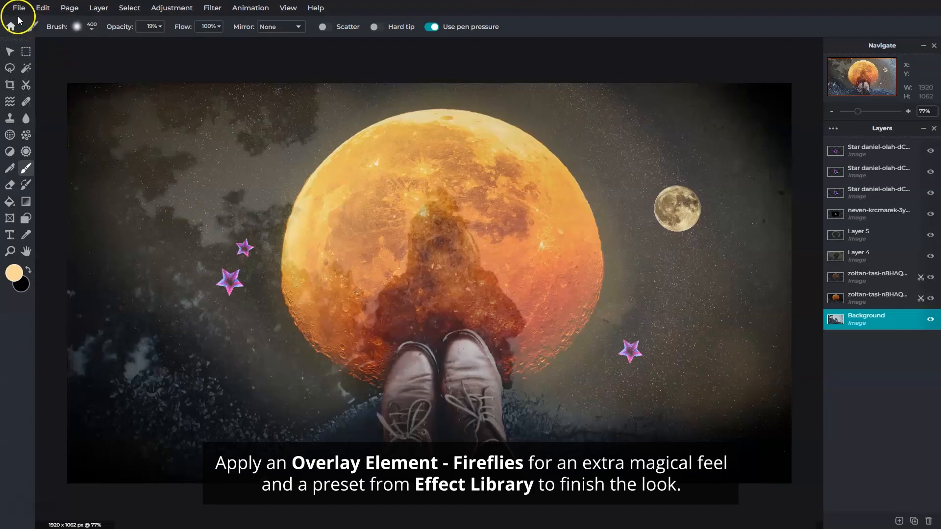
Add a Fireflies overlay element from the elements library at transparency 100.
click(17, 13)
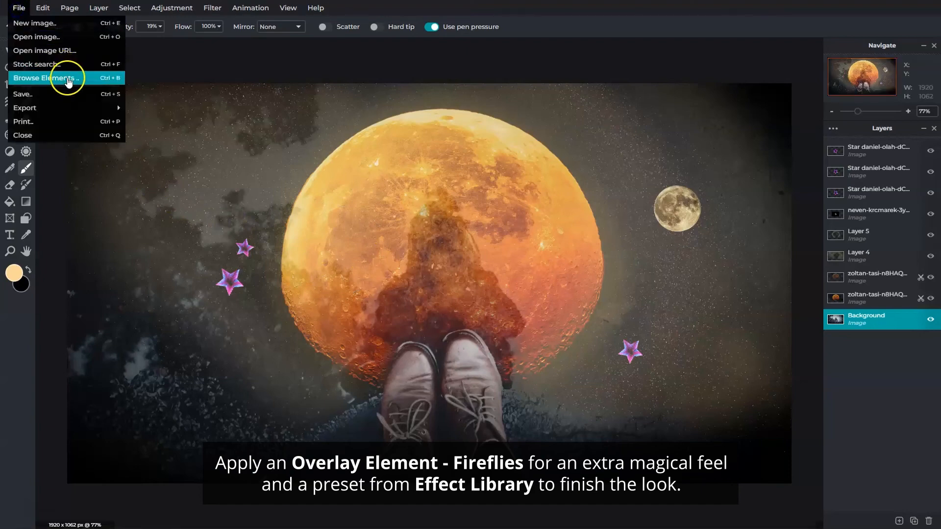
click(67, 78)
click(430, 193)
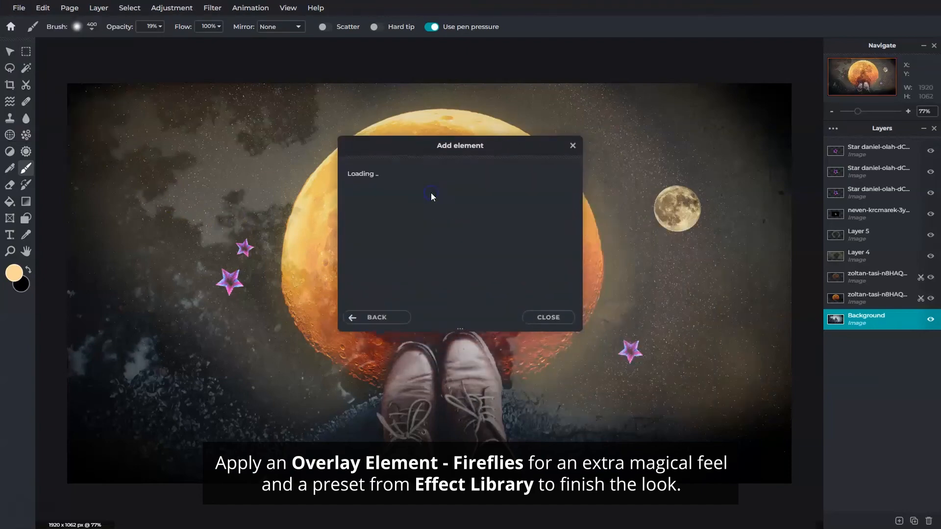
scroll(460, 206, down, 10)
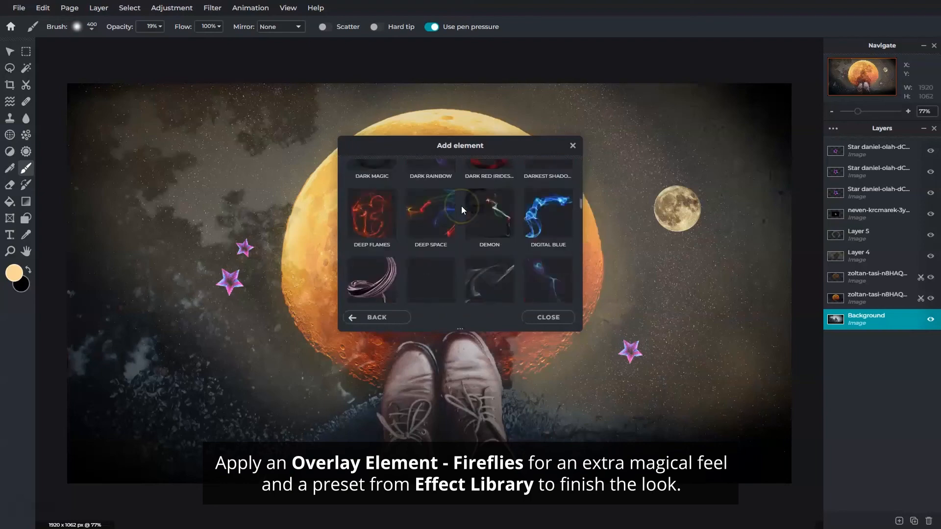
click(494, 191)
scroll(463, 201, down, 3)
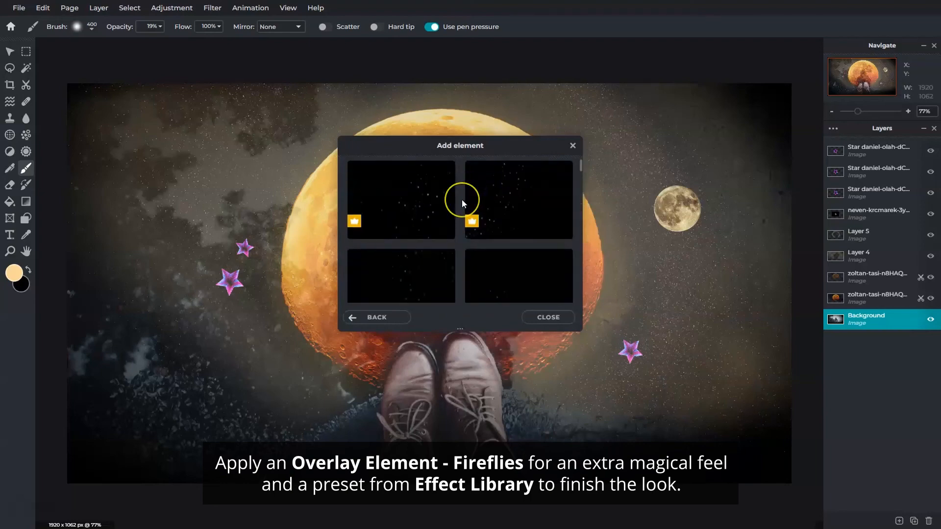
click(429, 225)
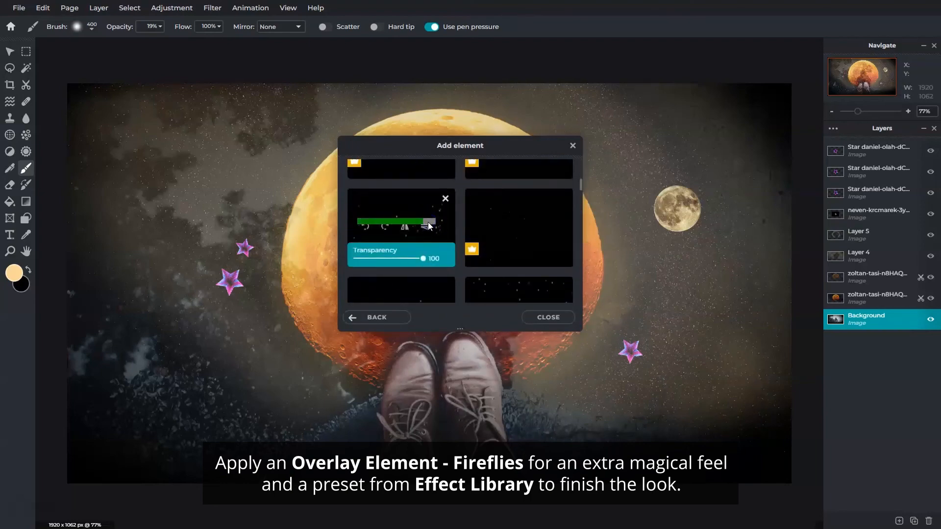
click(547, 317)
Move the fireflies element layer to the top of the layer stack and flatten the image.
drag(872, 319, 874, 146)
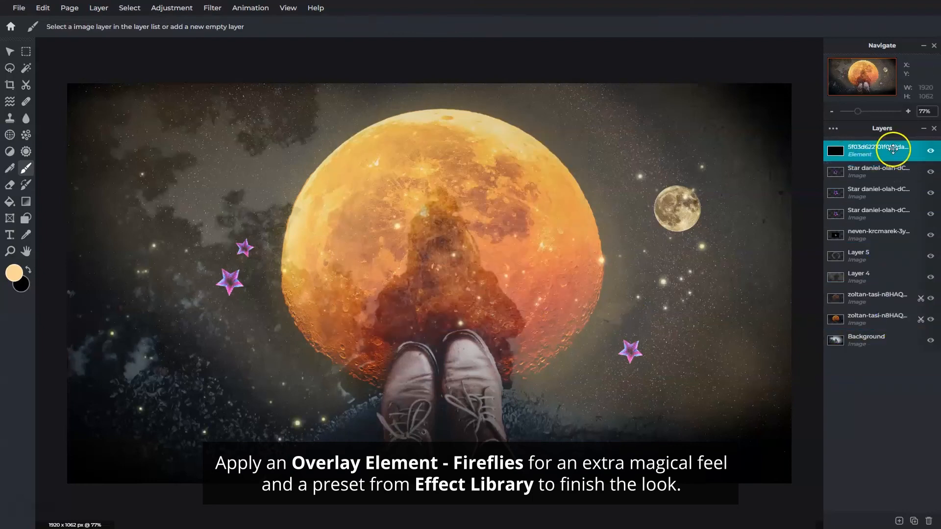
click(893, 148)
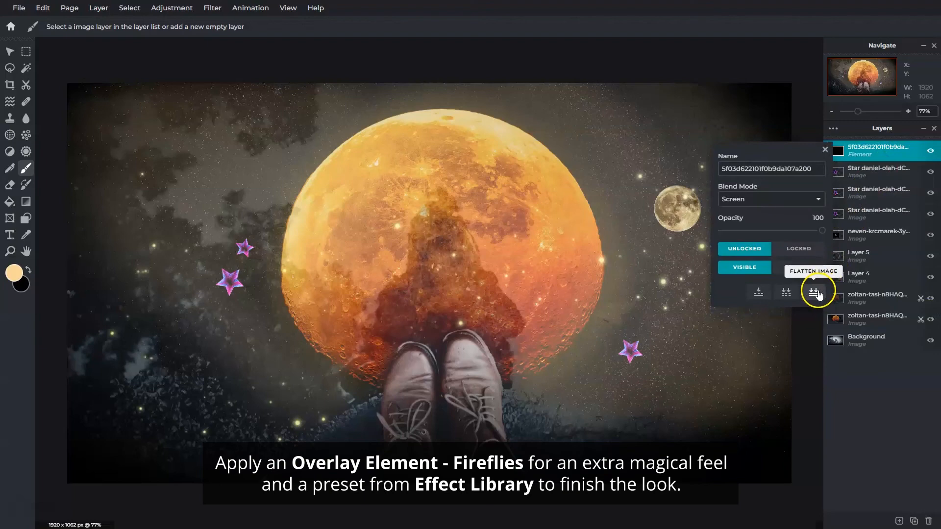
click(815, 293)
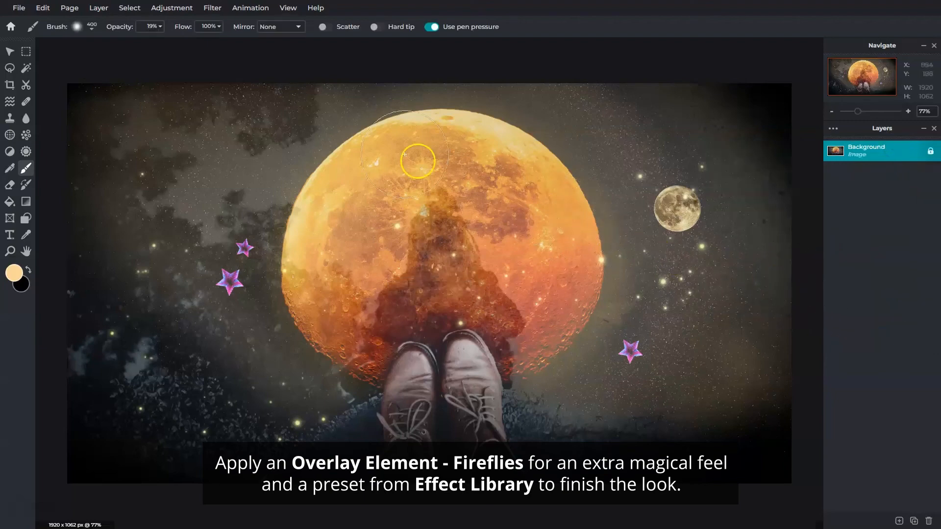
Apply the Sara preset from the effect library to the flattened image at strength 47.
click(215, 17)
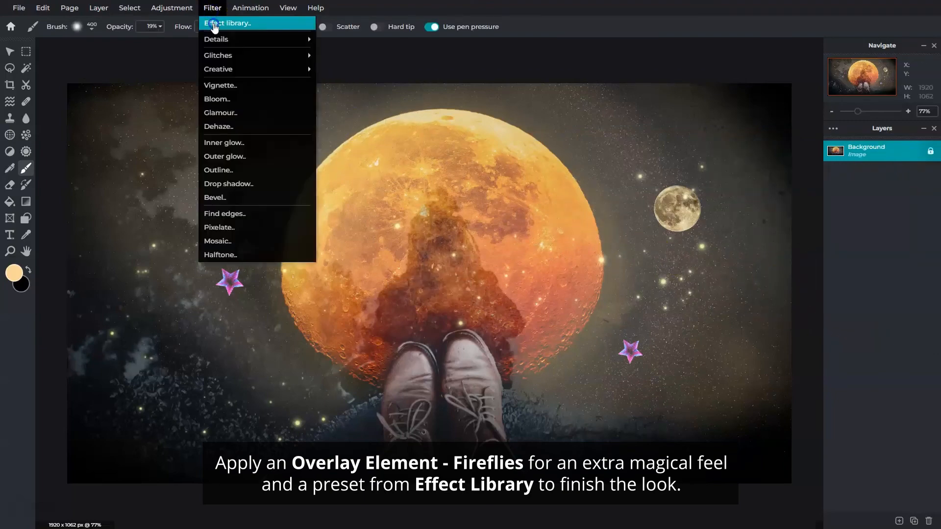
click(230, 21)
click(372, 181)
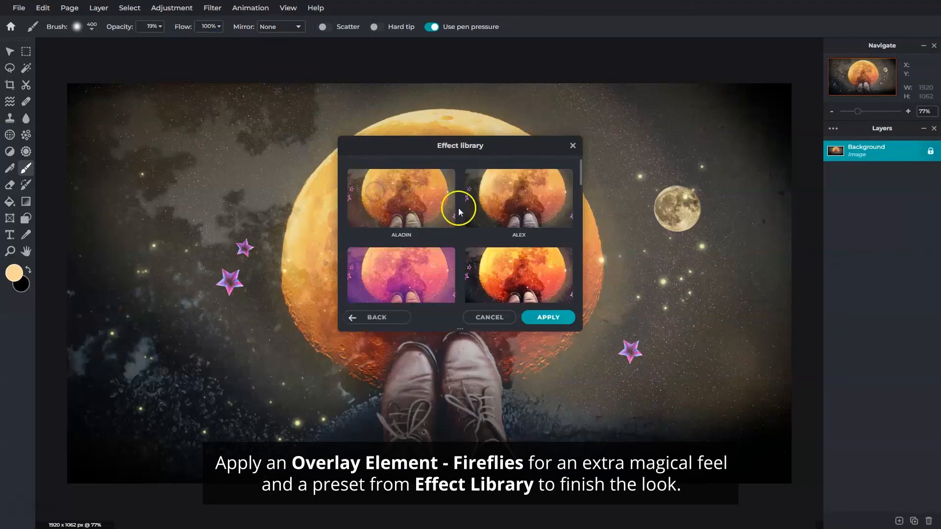
scroll(488, 206, down, 5)
scroll(486, 205, down, 3)
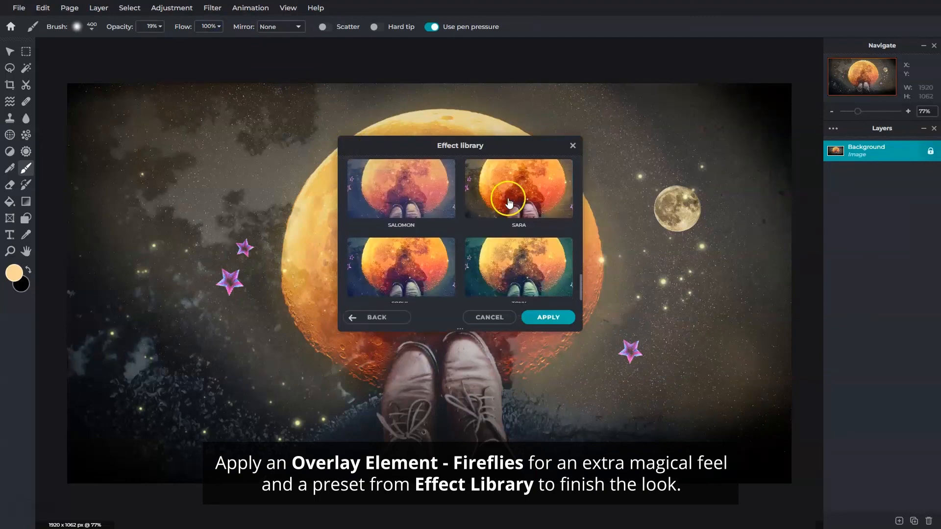
click(509, 202)
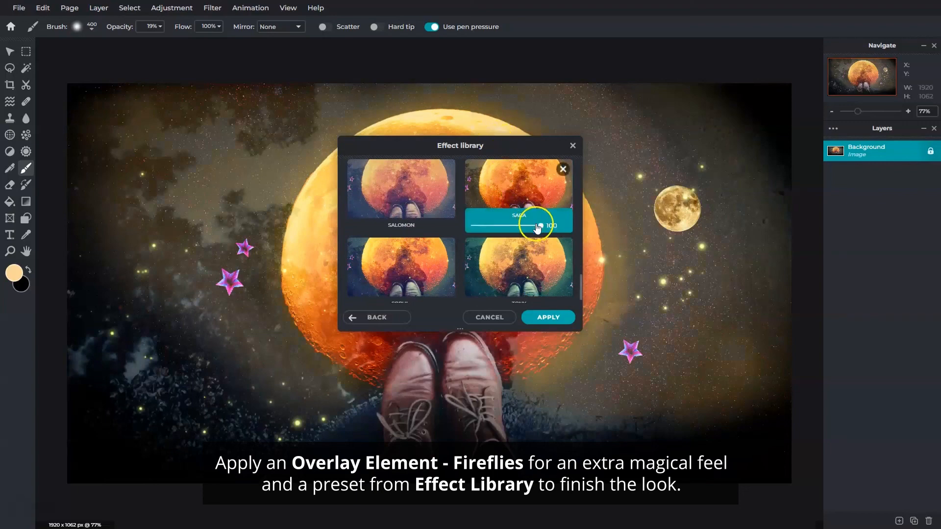
drag(532, 227, 510, 226)
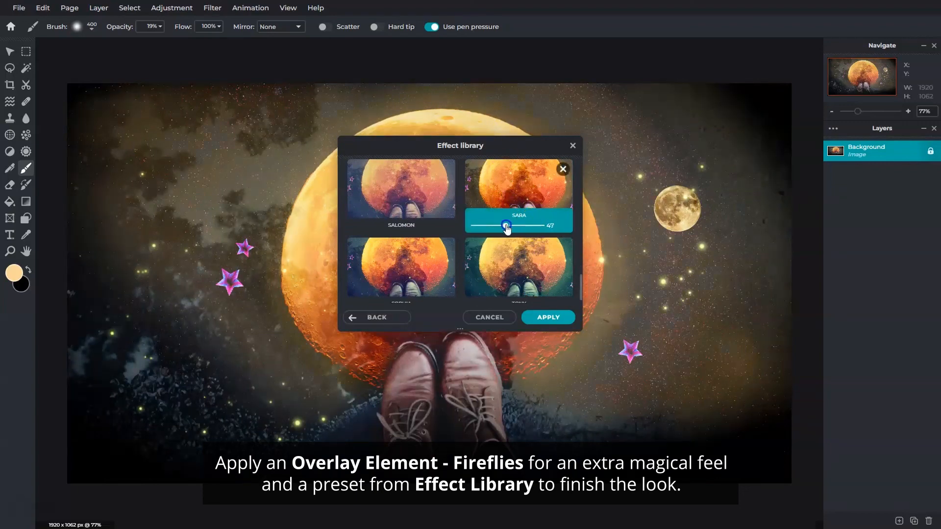
click(565, 319)
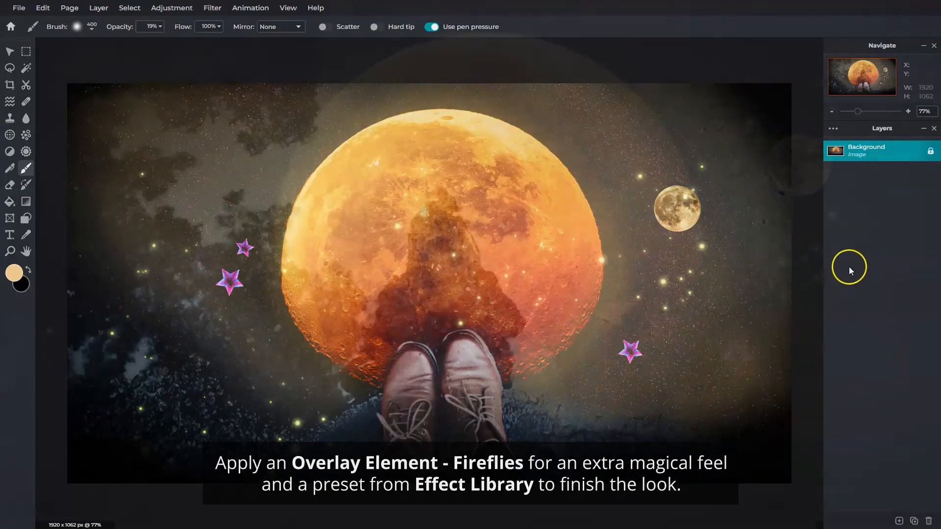